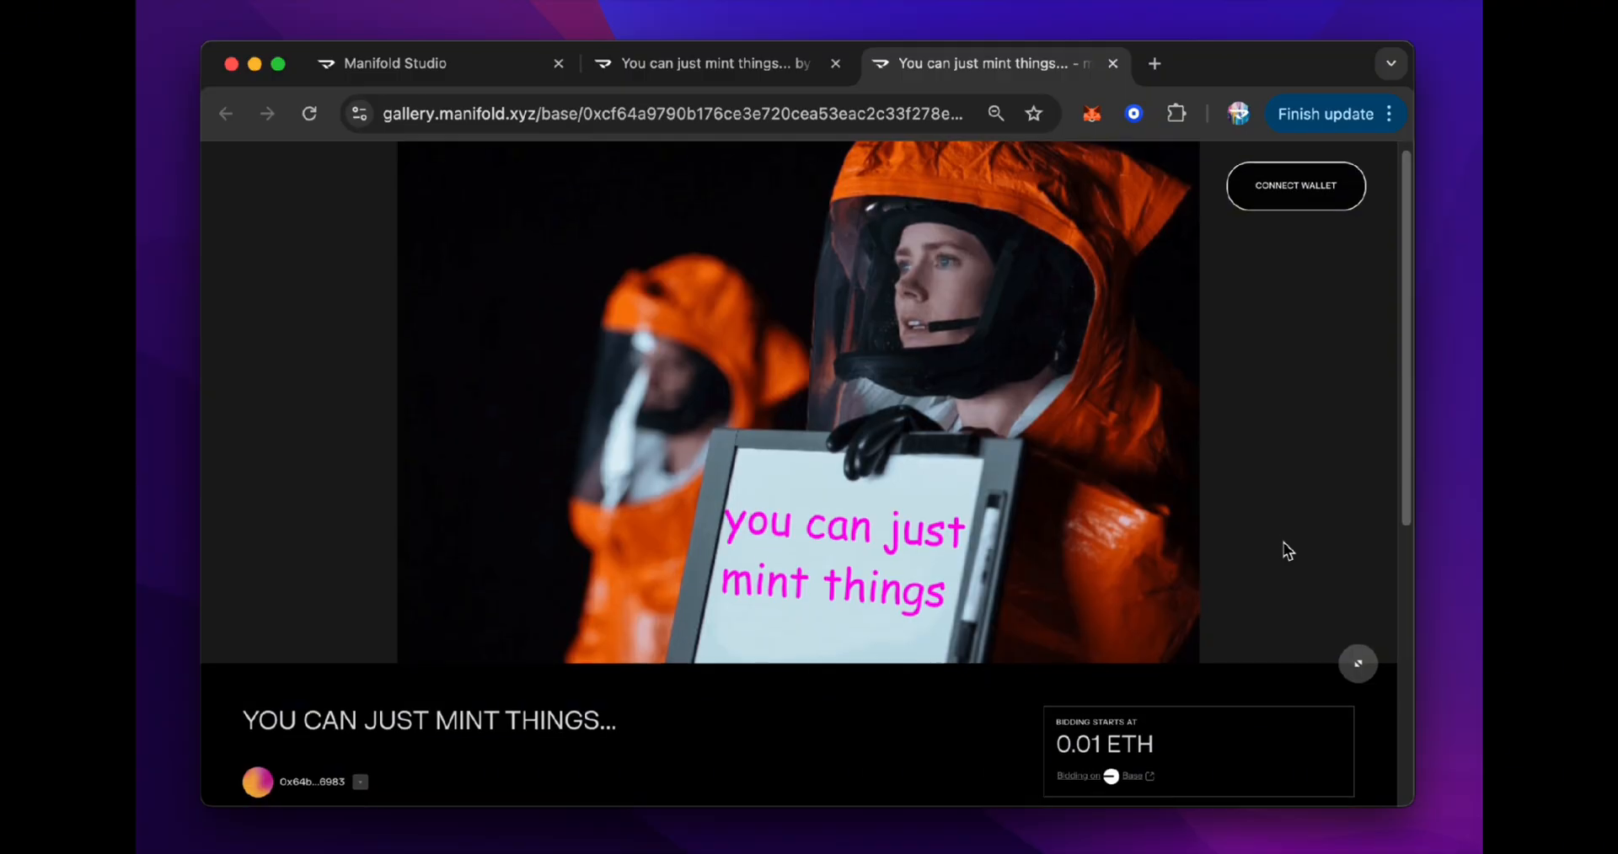
{"action": "scroll", "coordinate": [1283, 543], "scroll_direction": "down", "scroll_amount": 5}
{"action": "scroll", "coordinate": [1287, 550], "scroll_direction": "up", "scroll_amount": 5}
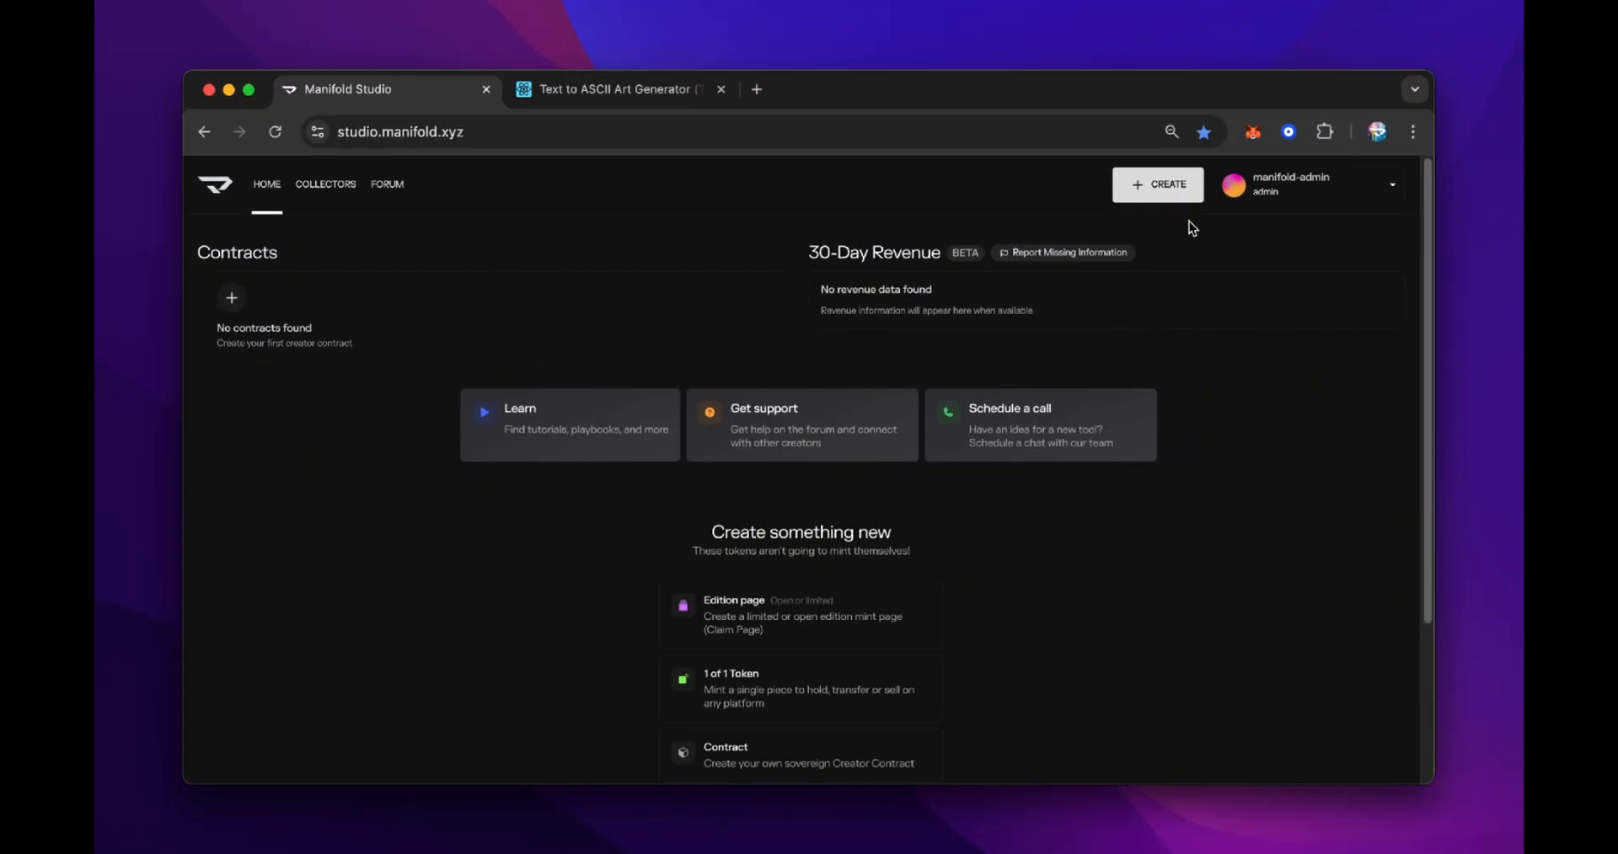
Start creating a new 1 of 1 token with the Token creator
{"action": "left_click", "coordinate": [1169, 187]}
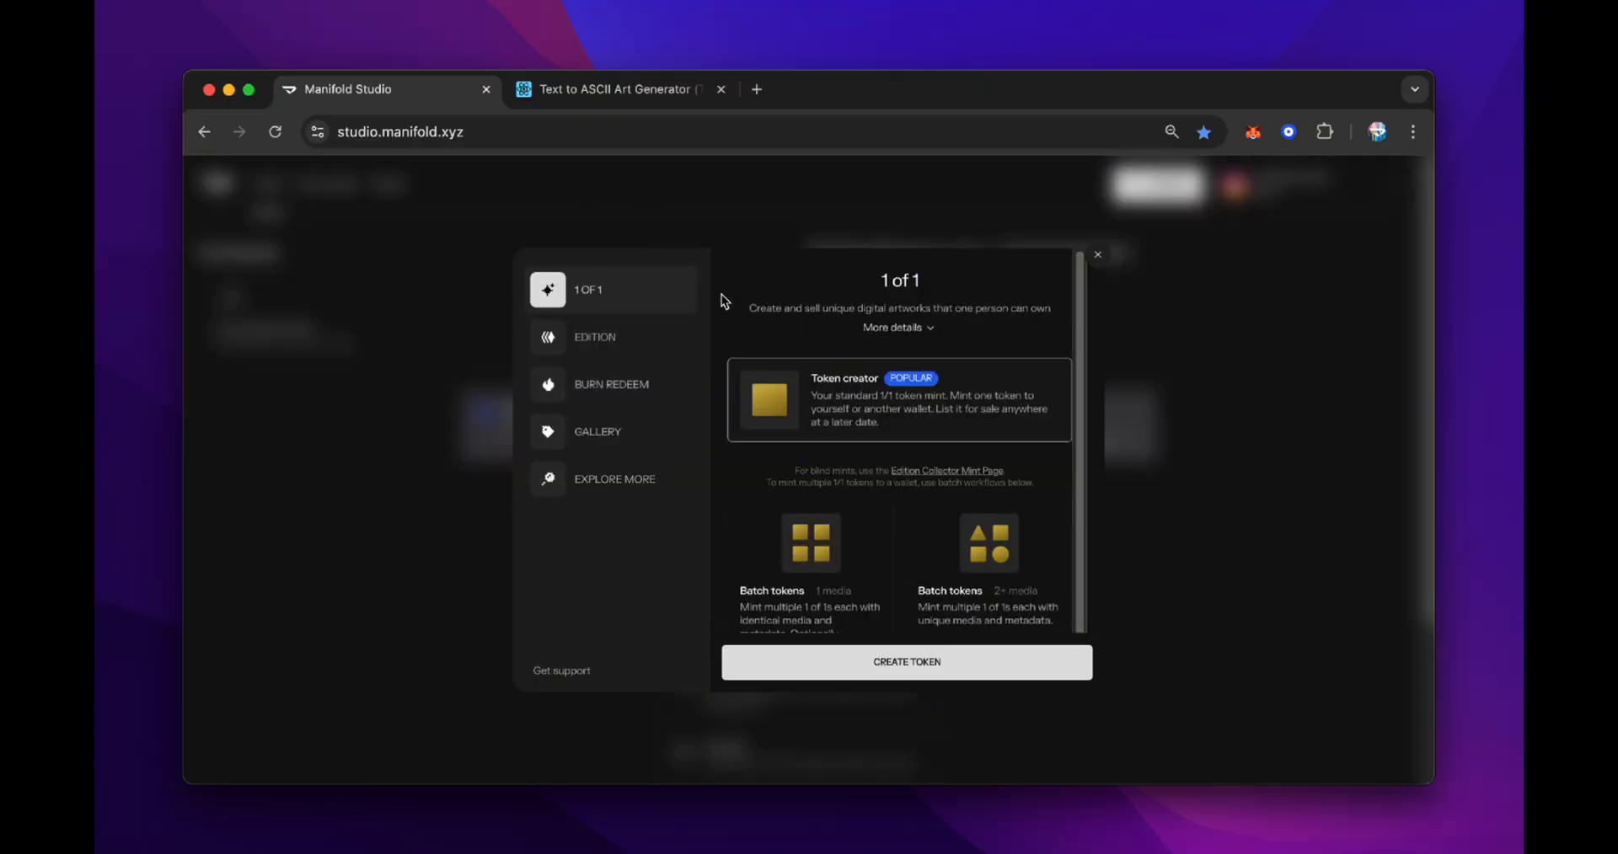
{"action": "left_click", "coordinate": [906, 658]}
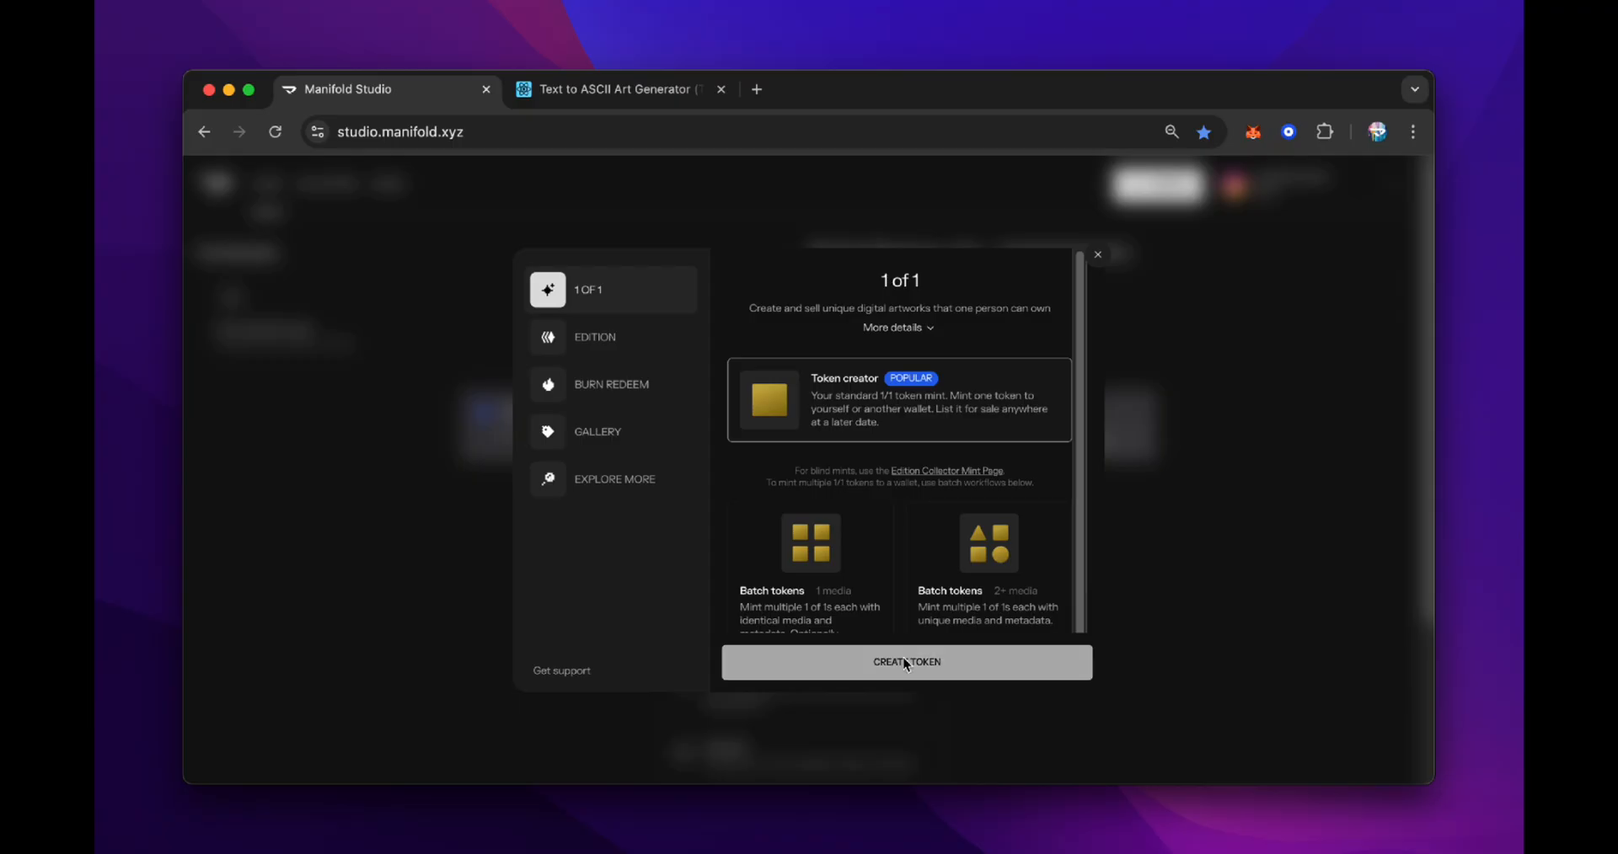
{"action": "left_click", "coordinate": [731, 425]}
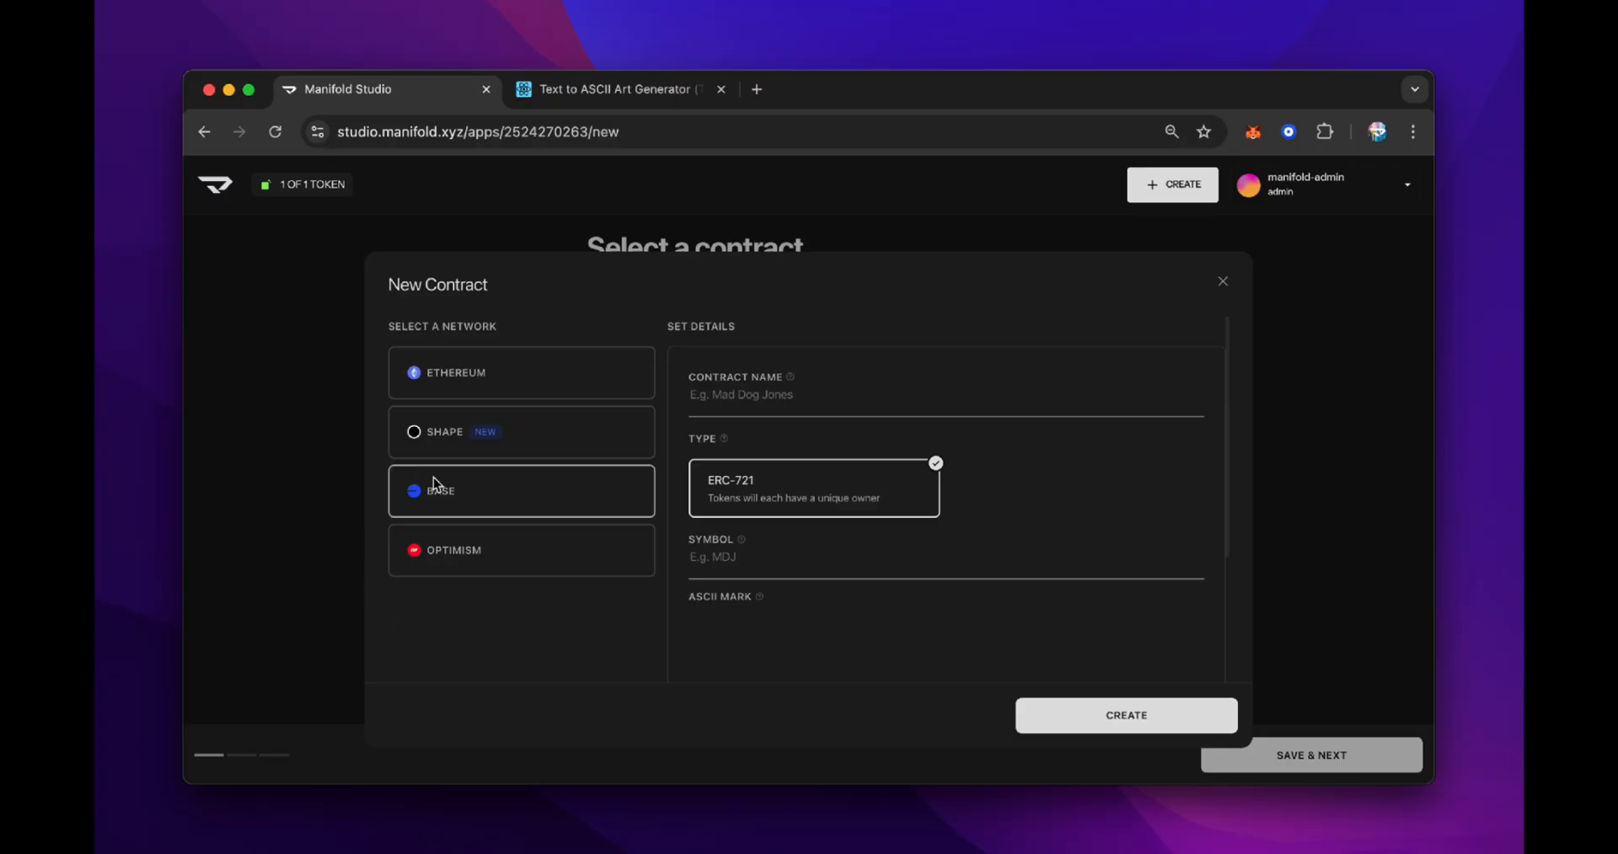
Set up a new contract on the Base network named ManifoldAdmin with symbol MAD
{"action": "left_click", "coordinate": [554, 494]}
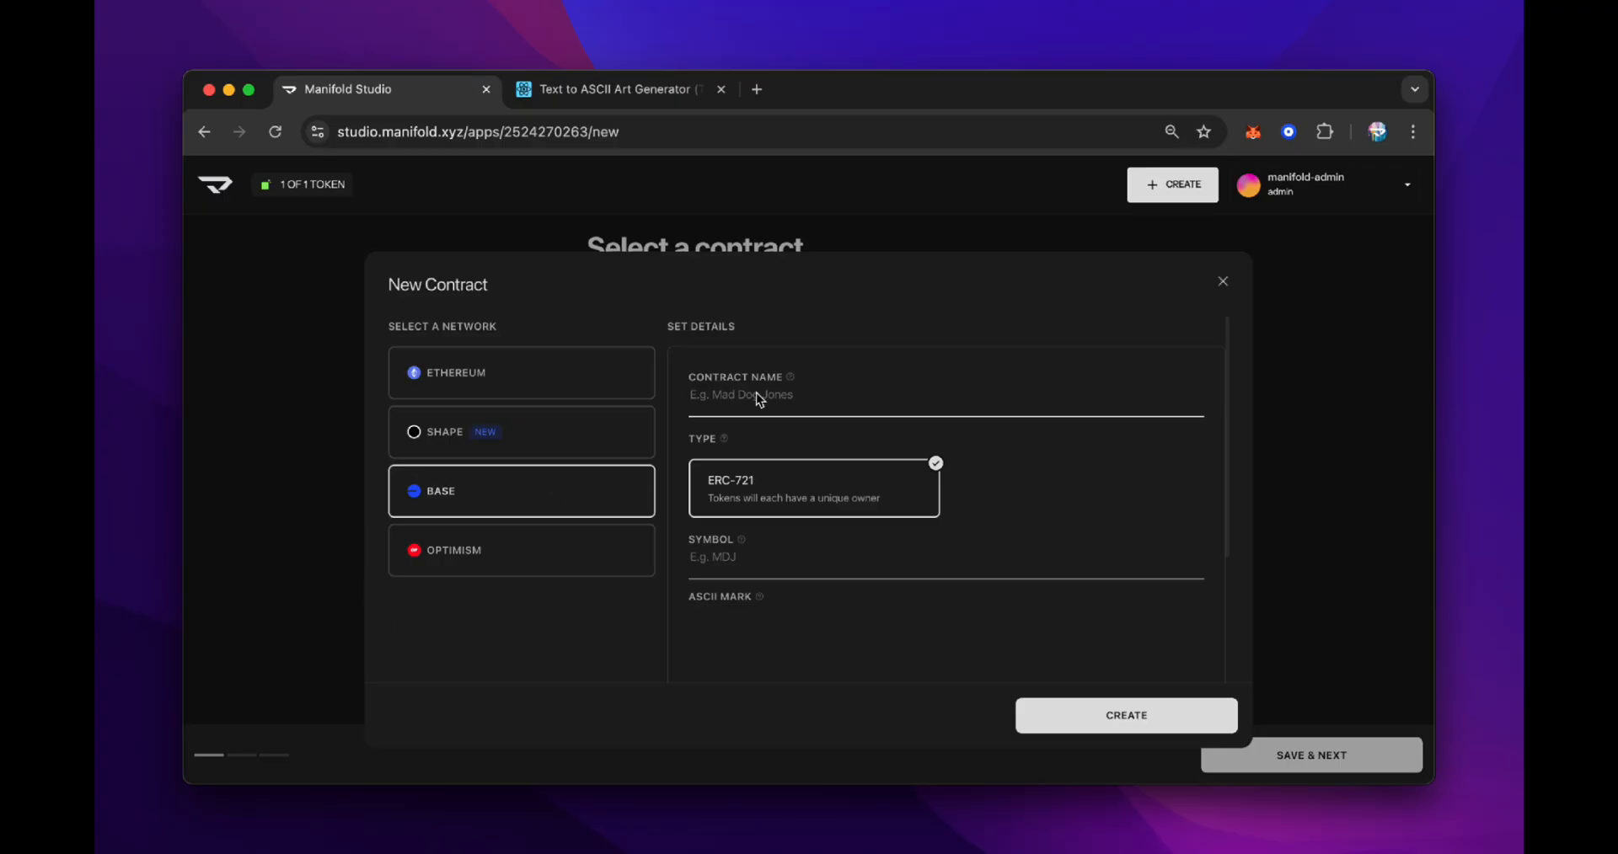
{"action": "type", "text": "ManifoldAdmin"}
{"action": "left_click", "coordinate": [736, 564]}
{"action": "type", "text": "MAD"}
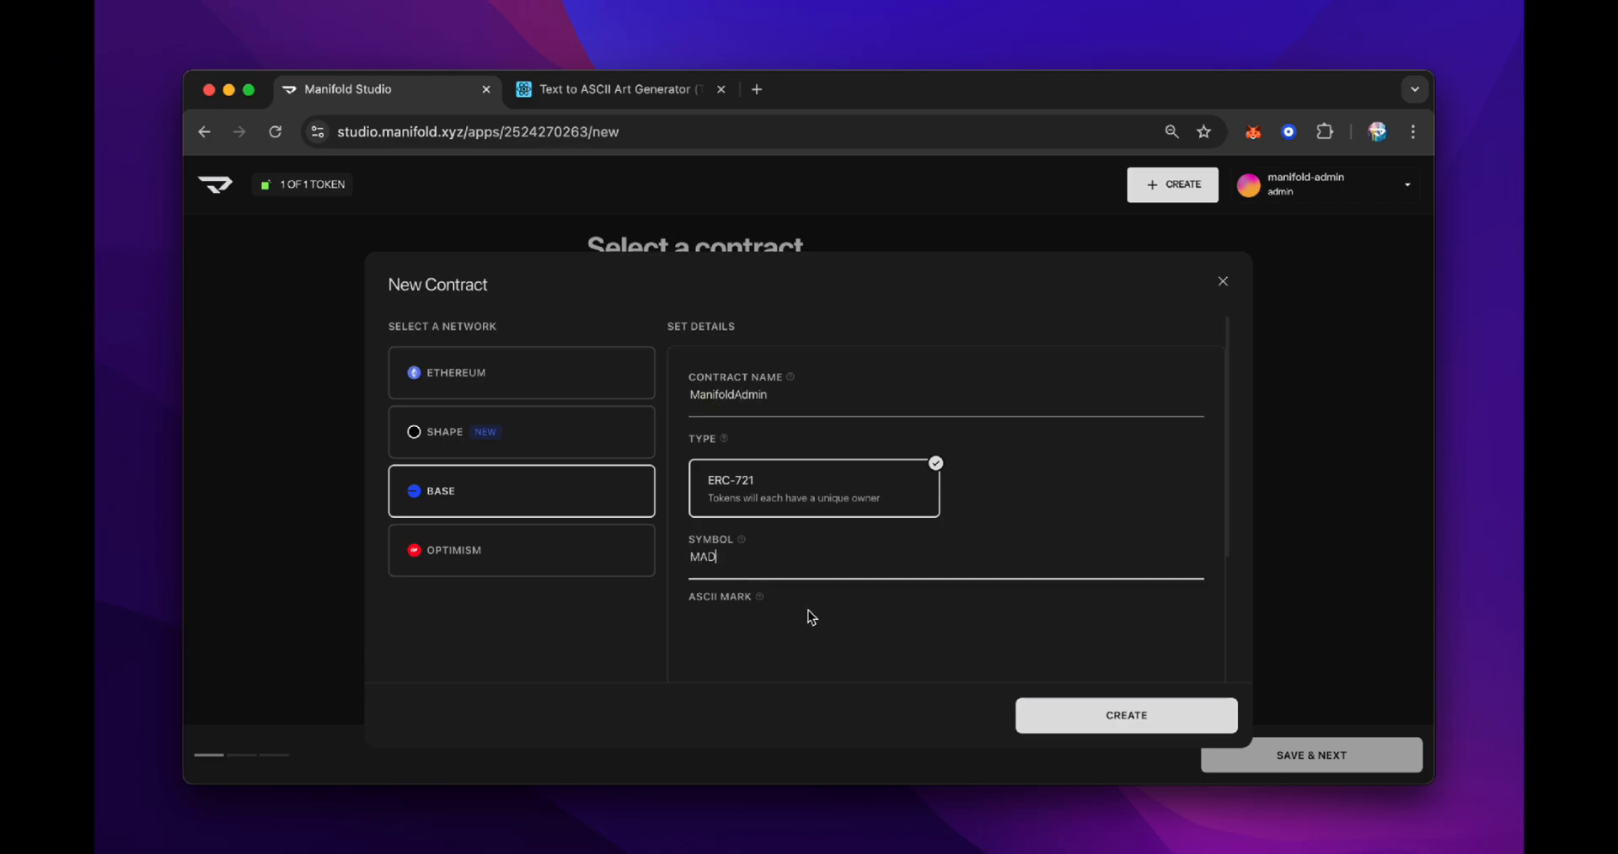
Copy the 'manifold admin' ASCII art from the generator tab into the contract's ASCII mark field and create the contract
{"action": "scroll", "coordinate": [807, 621], "scroll_direction": "down", "scroll_amount": 3}
{"action": "scroll", "coordinate": [807, 624], "scroll_direction": "down", "scroll_amount": 1}
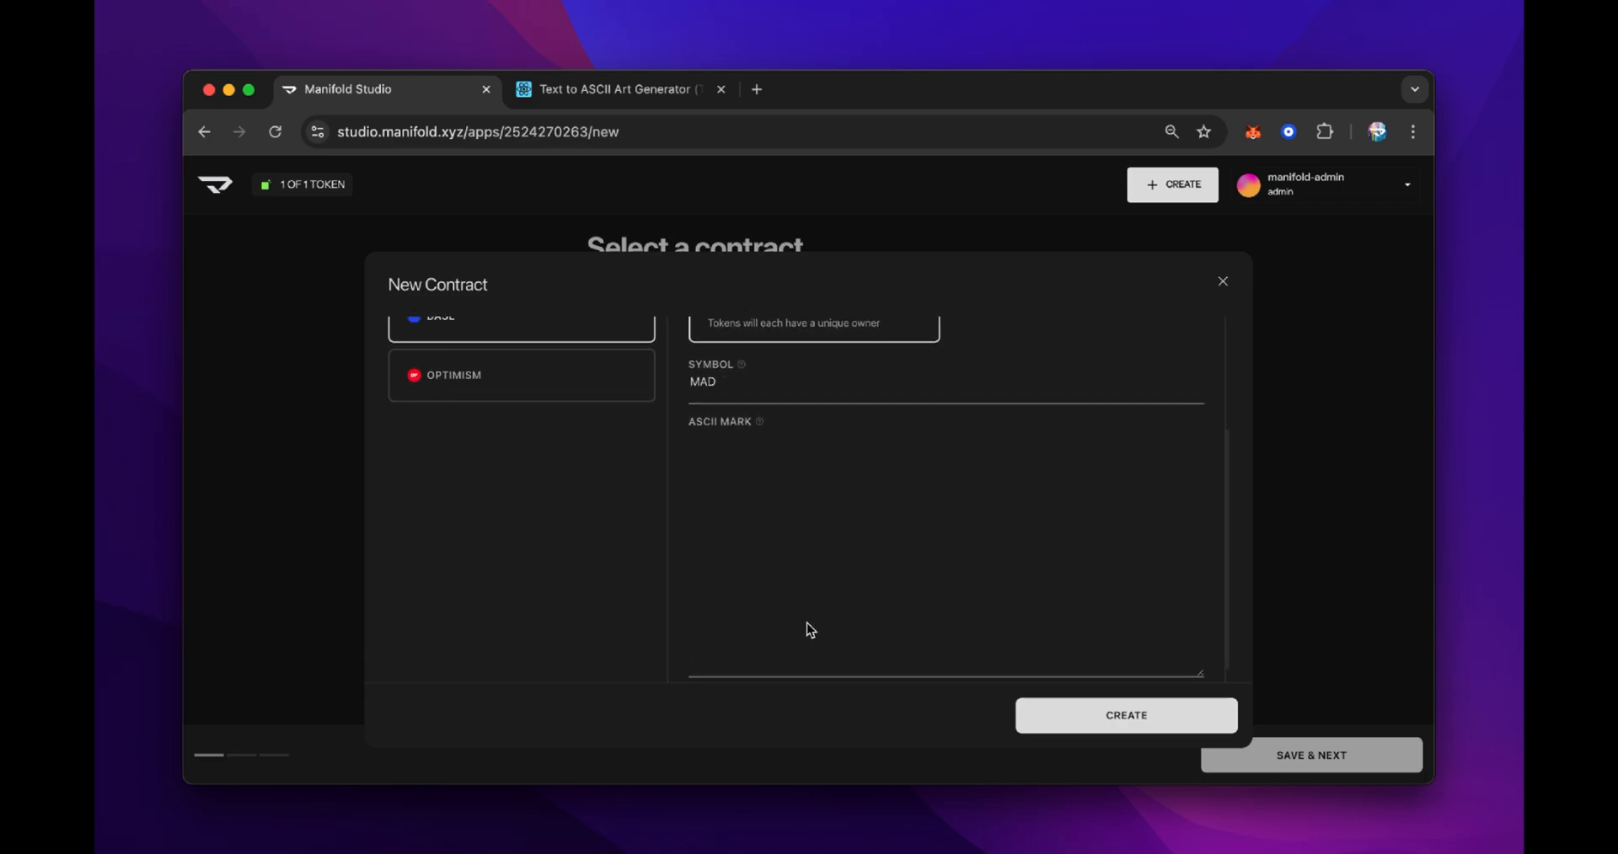
{"action": "left_click", "coordinate": [560, 91]}
{"action": "left_click", "coordinate": [534, 563]}
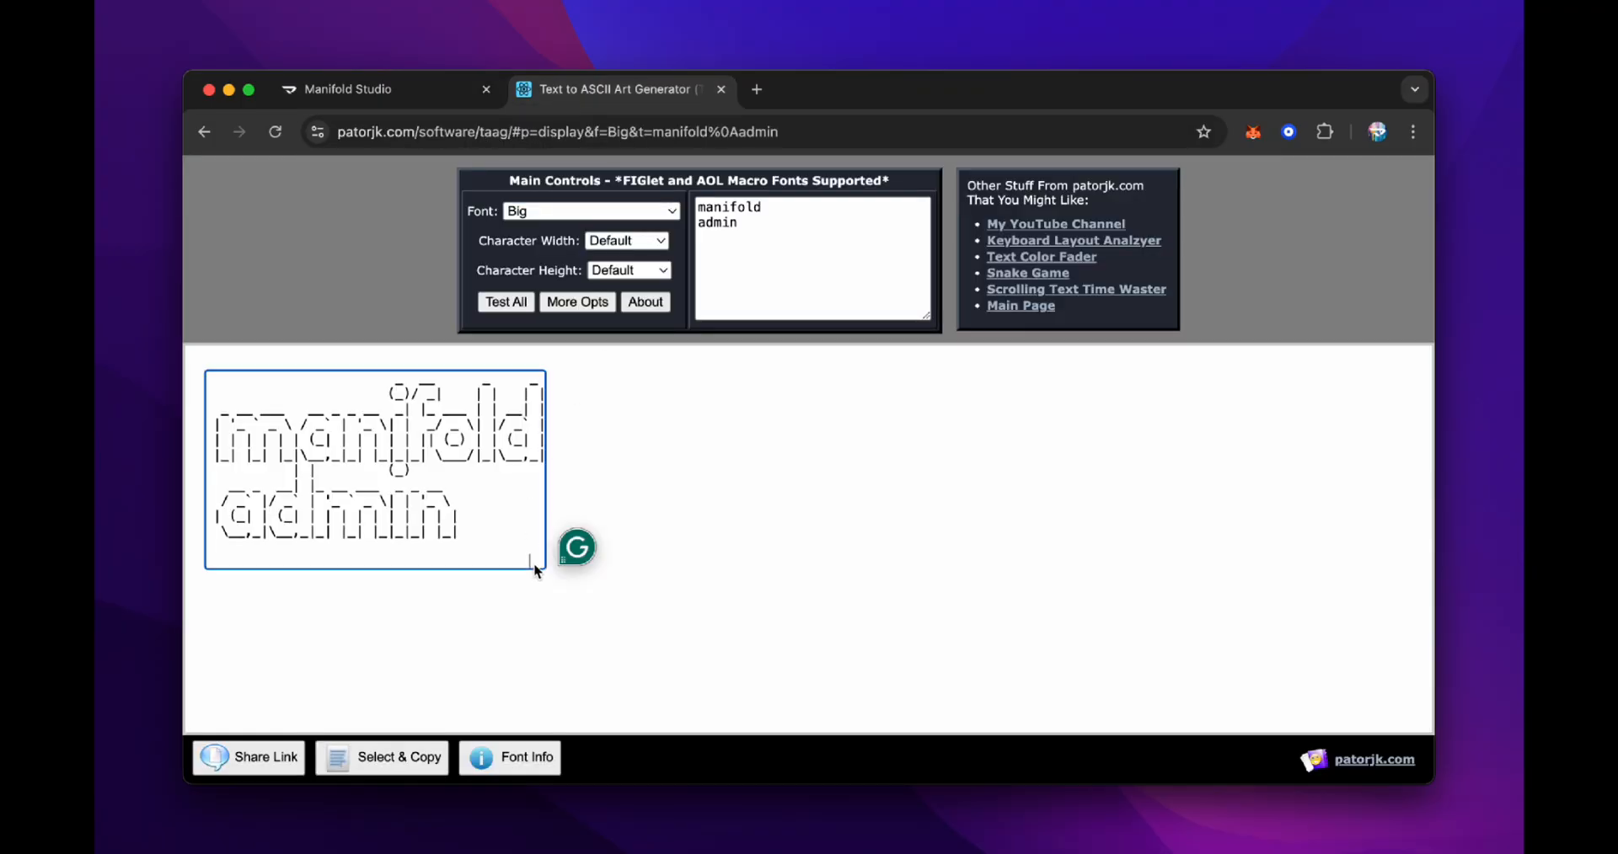
{"action": "key", "text": "super+a"}
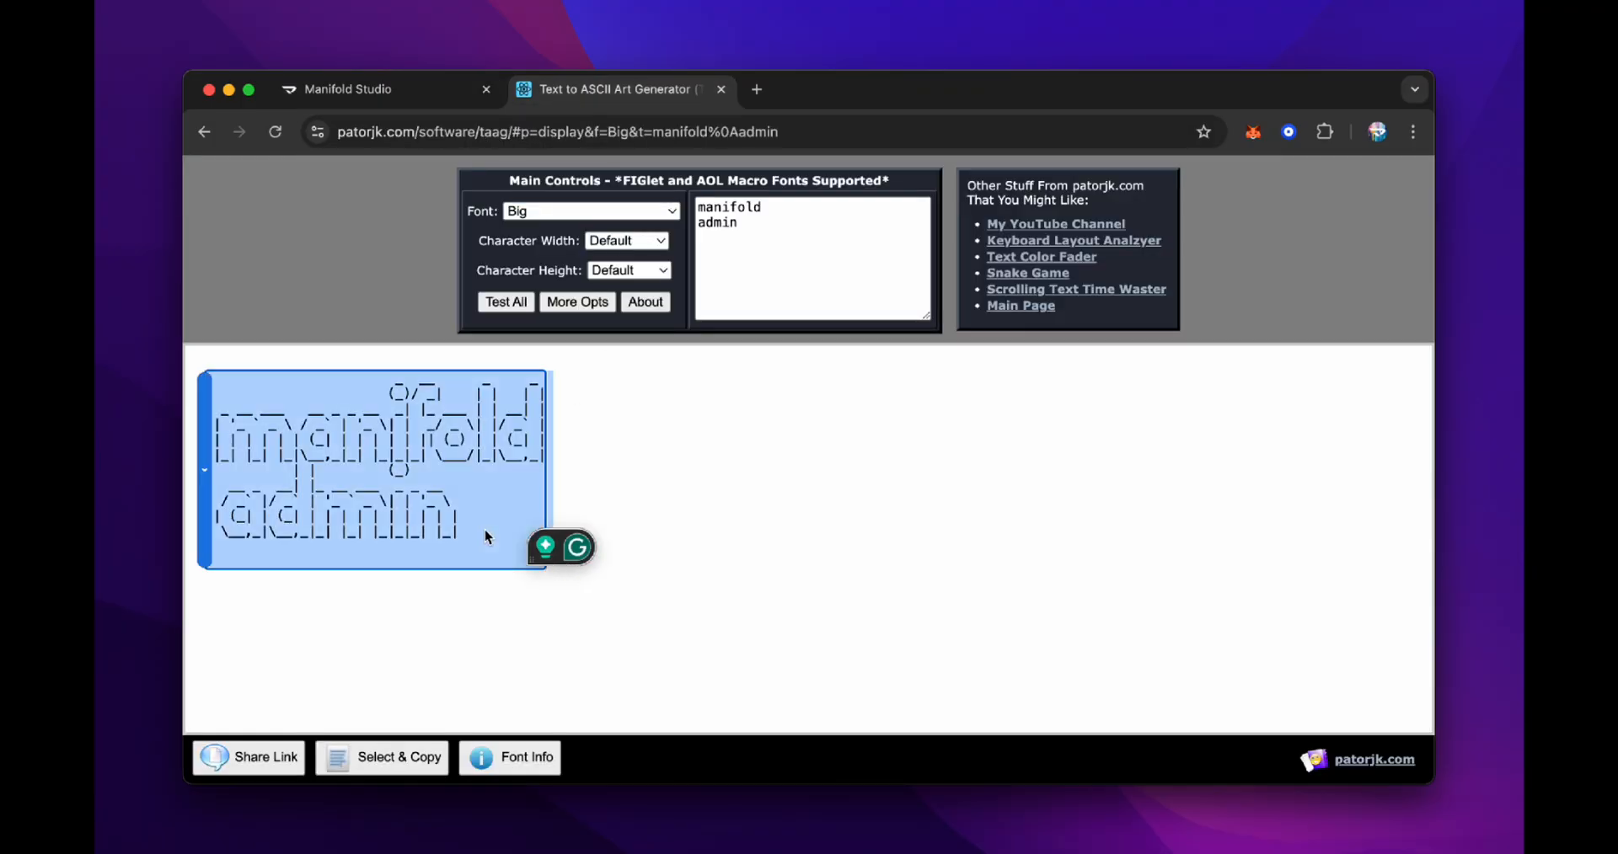
{"action": "left_click", "coordinate": [390, 84]}
{"action": "left_click", "coordinate": [733, 455]}
{"action": "key", "text": "super+v"}
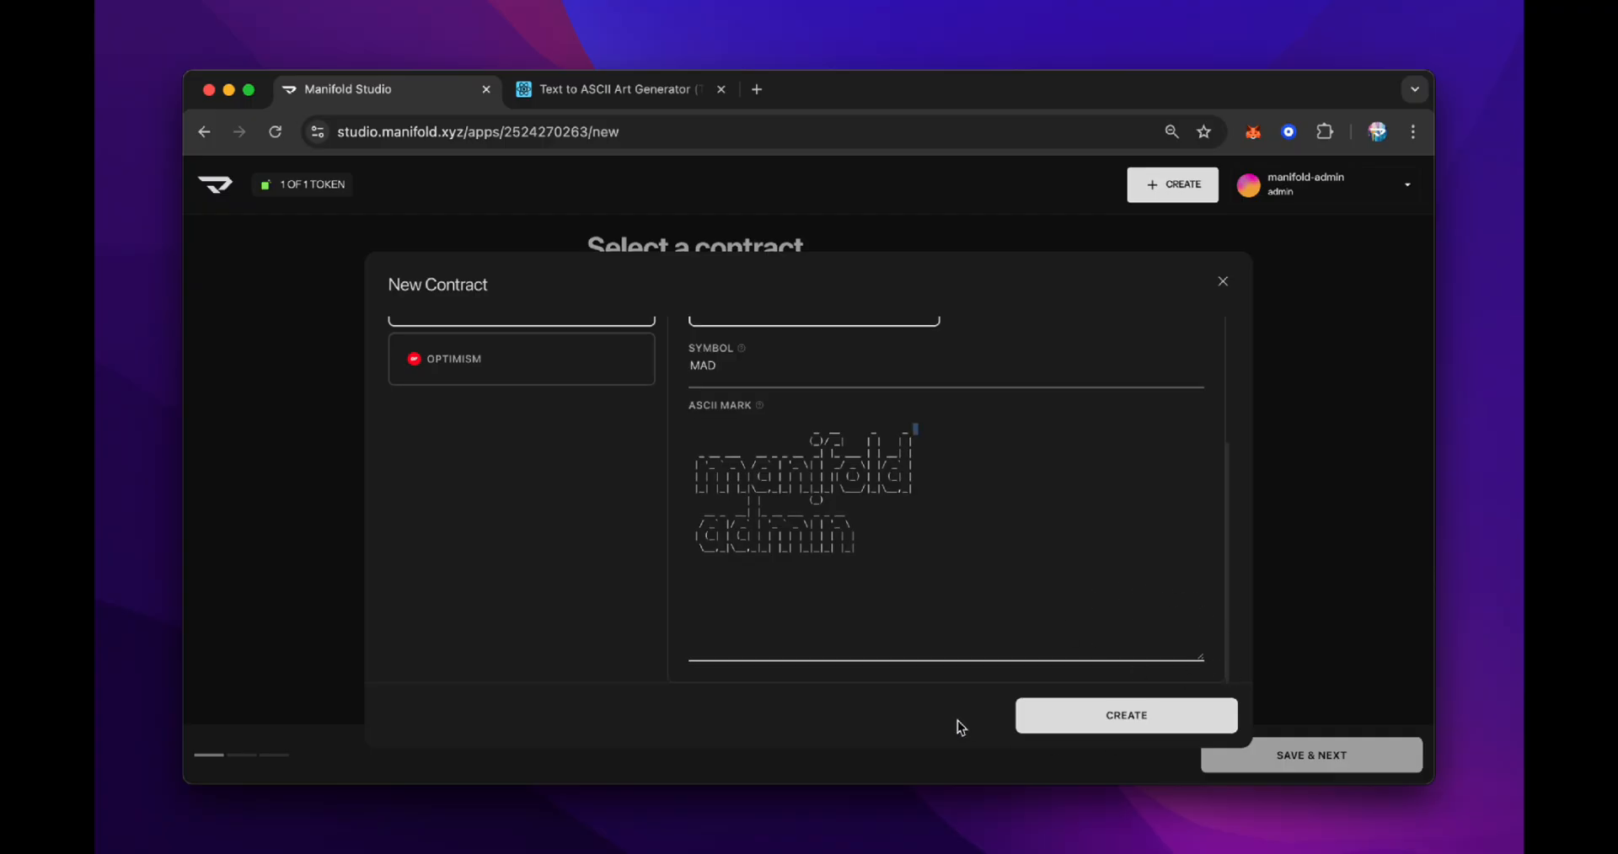
{"action": "left_click", "coordinate": [1053, 717]}
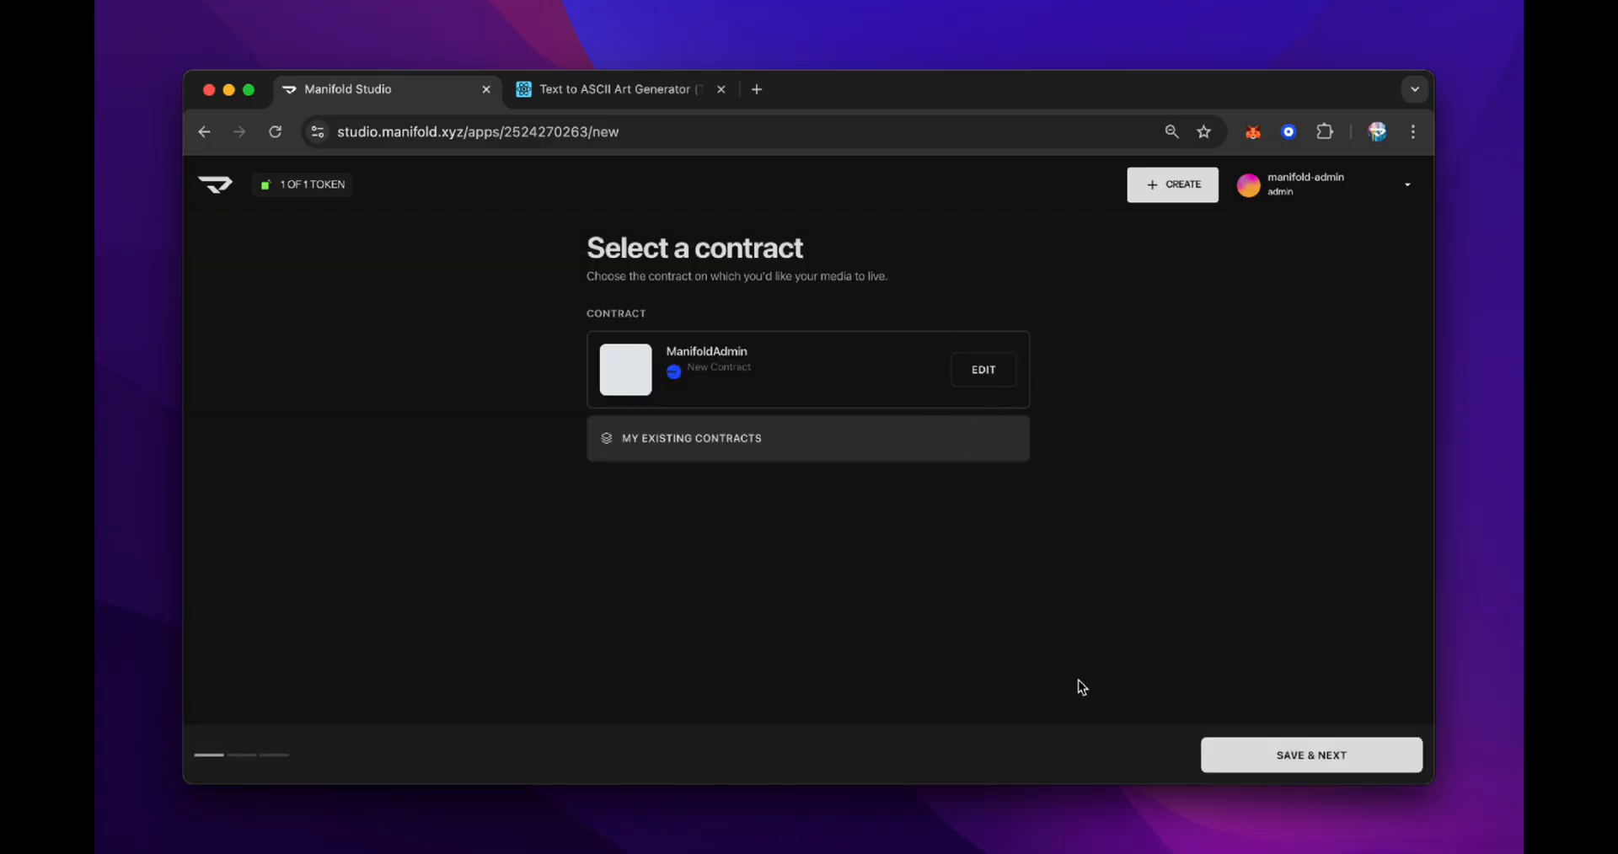
Continue to media setup and add the screenshot image file as new media
{"action": "left_click", "coordinate": [1350, 755]}
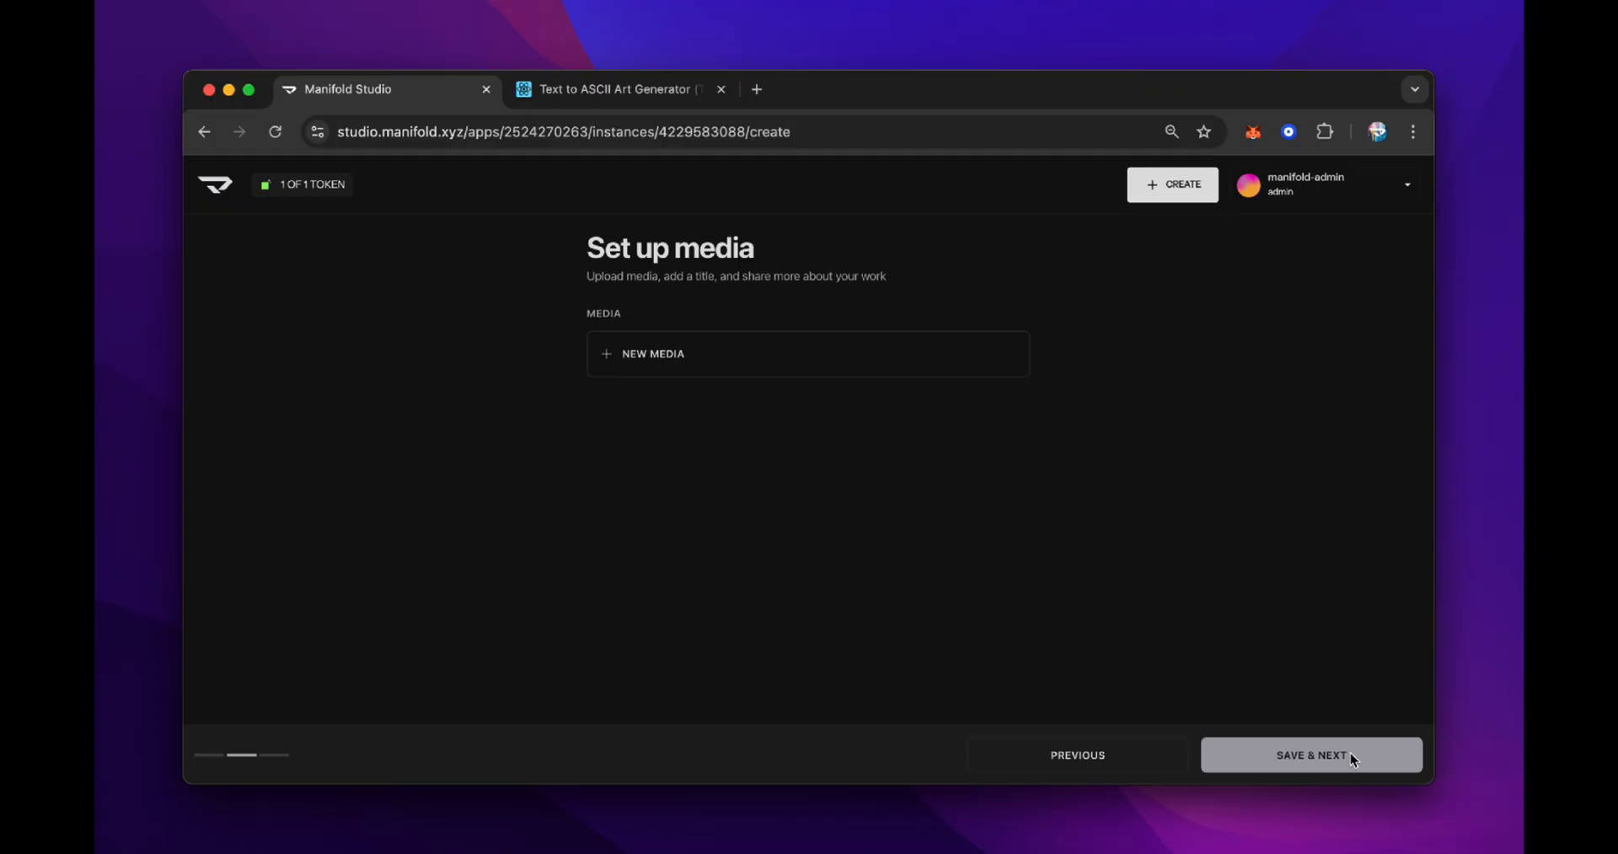
{"action": "left_click", "coordinate": [849, 373]}
{"action": "left_click_drag", "start_coordinate": [1340, 674], "coordinate": [577, 429]}
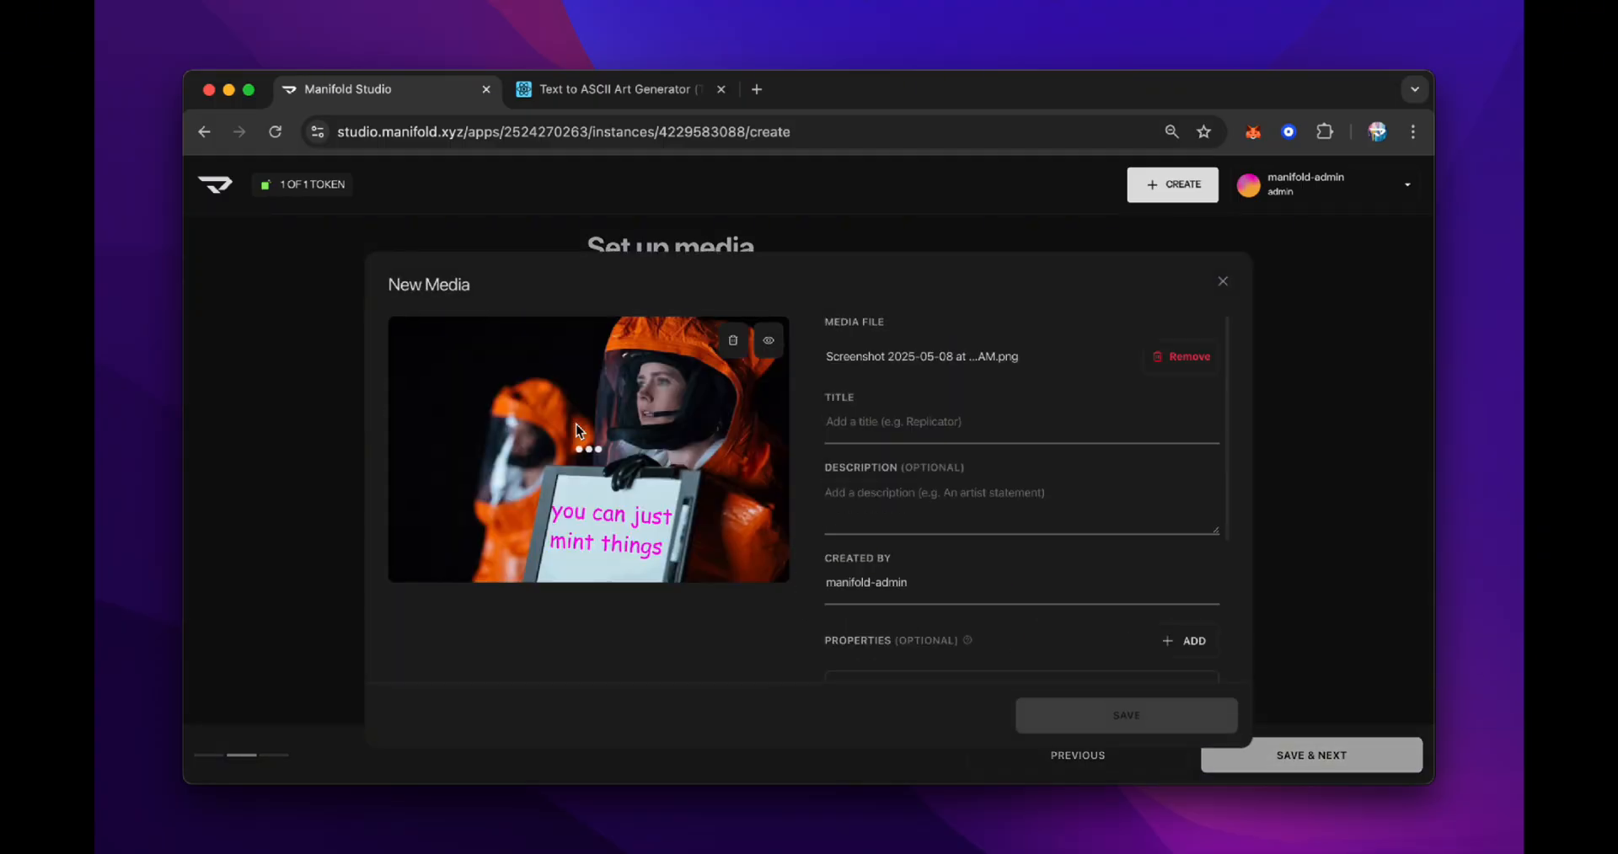
Title the media 'You can just mint things...' and set its description to 'Nice.'
{"action": "left_click", "coordinate": [880, 431]}
{"action": "type", "text": "You can just mint"}
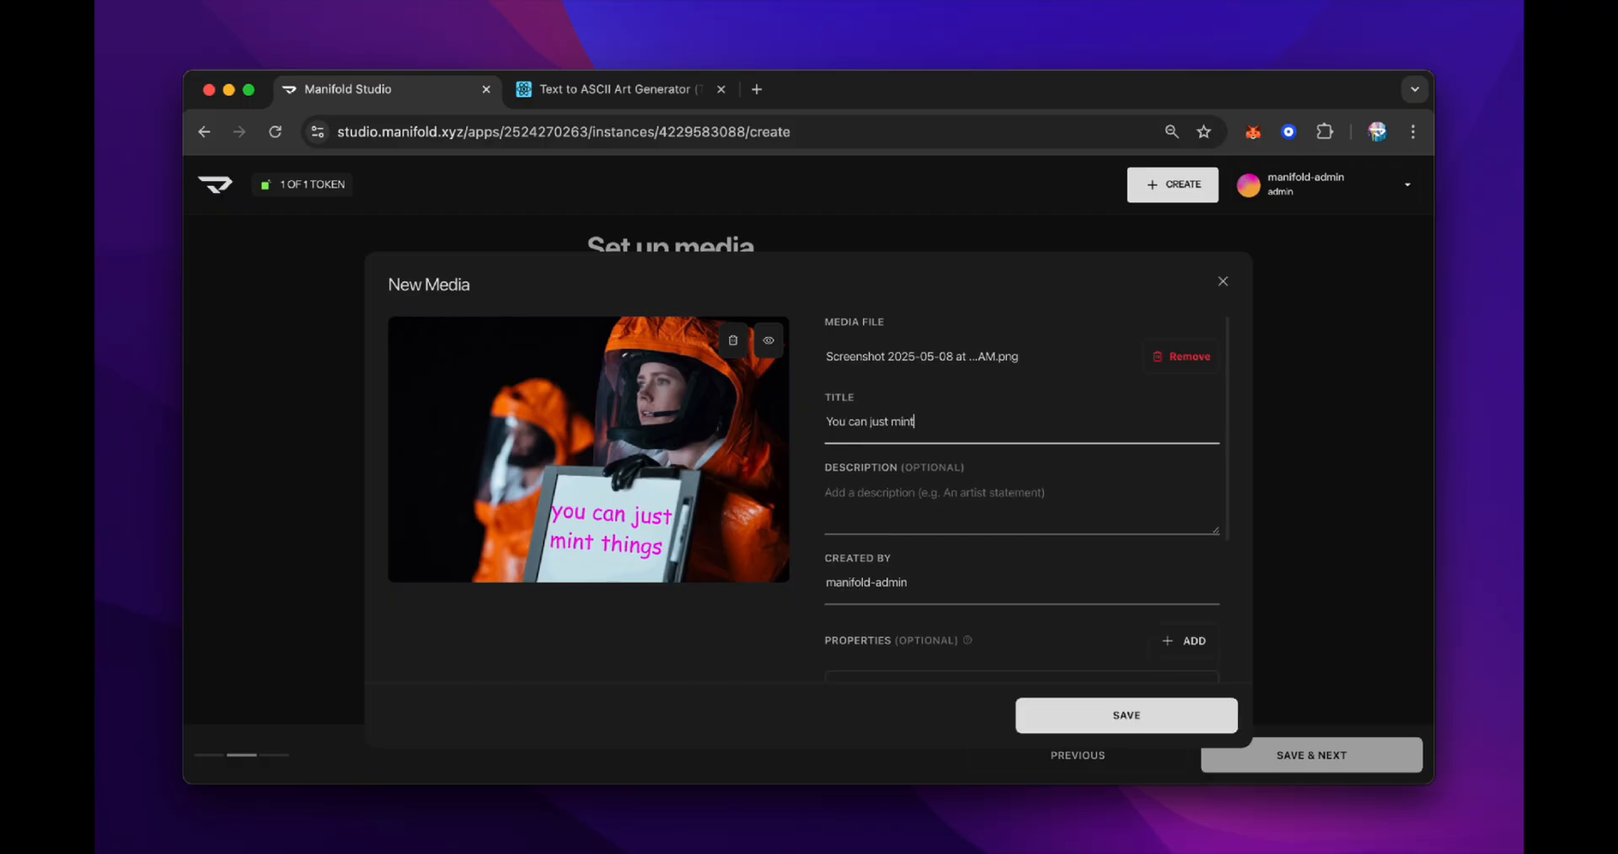
{"action": "type", "text": " things..."}
{"action": "left_click", "coordinate": [868, 494]}
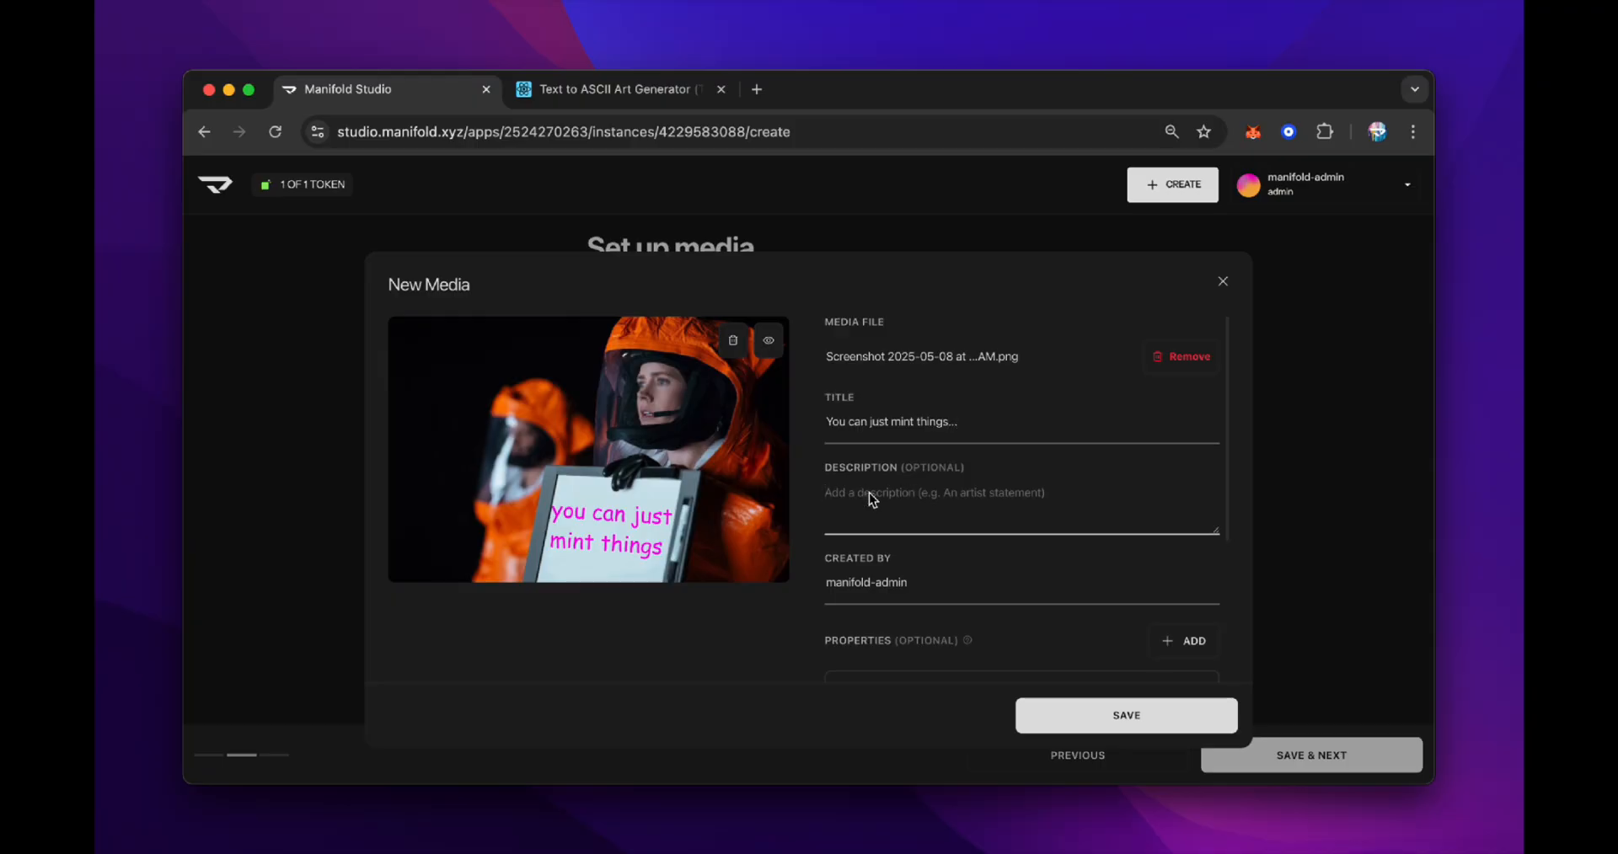
{"action": "type", "text": "Nice."}
Add a second text property named Year with value 2025 and save the media
{"action": "scroll", "coordinate": [1154, 600], "scroll_direction": "down", "scroll_amount": 3}
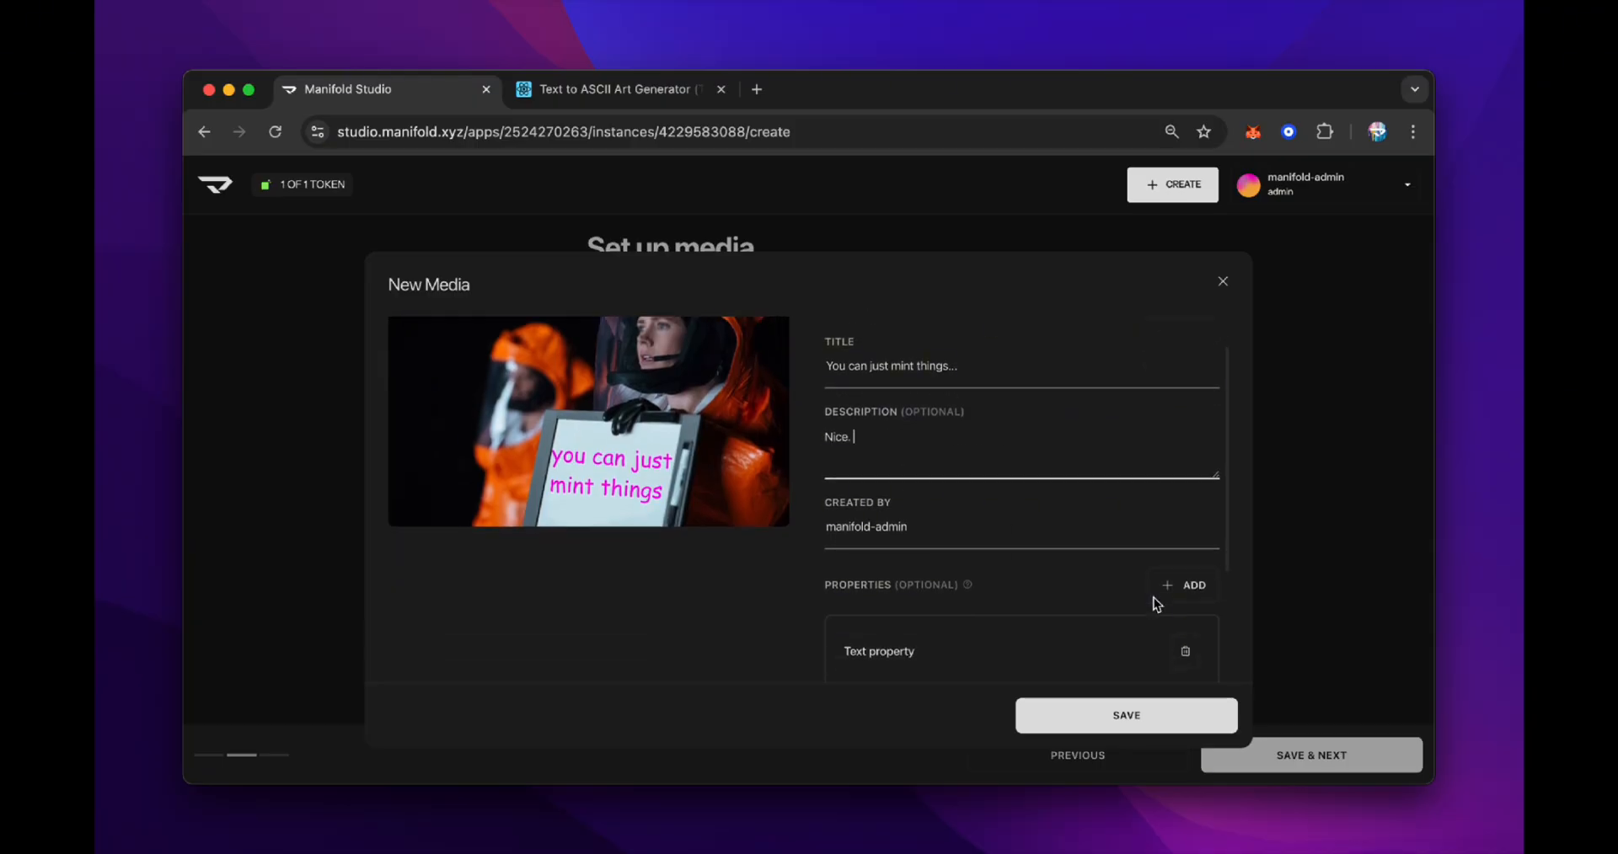
{"action": "scroll", "coordinate": [1159, 603], "scroll_direction": "up", "scroll_amount": 3}
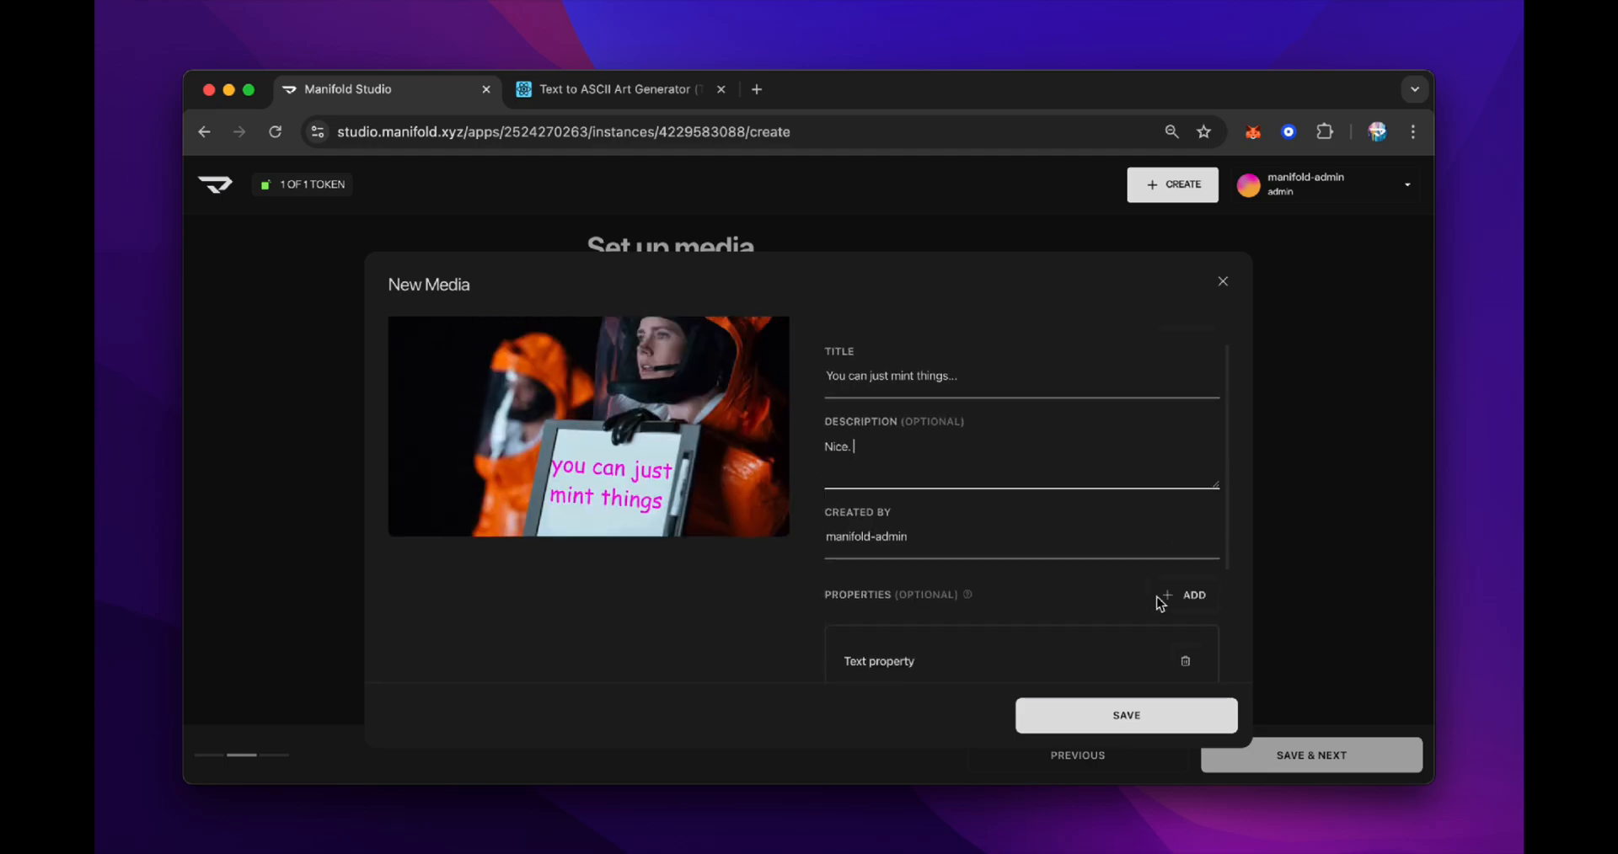
{"action": "scroll", "coordinate": [1159, 603], "scroll_direction": "down", "scroll_amount": 3}
{"action": "left_click", "coordinate": [1183, 412]}
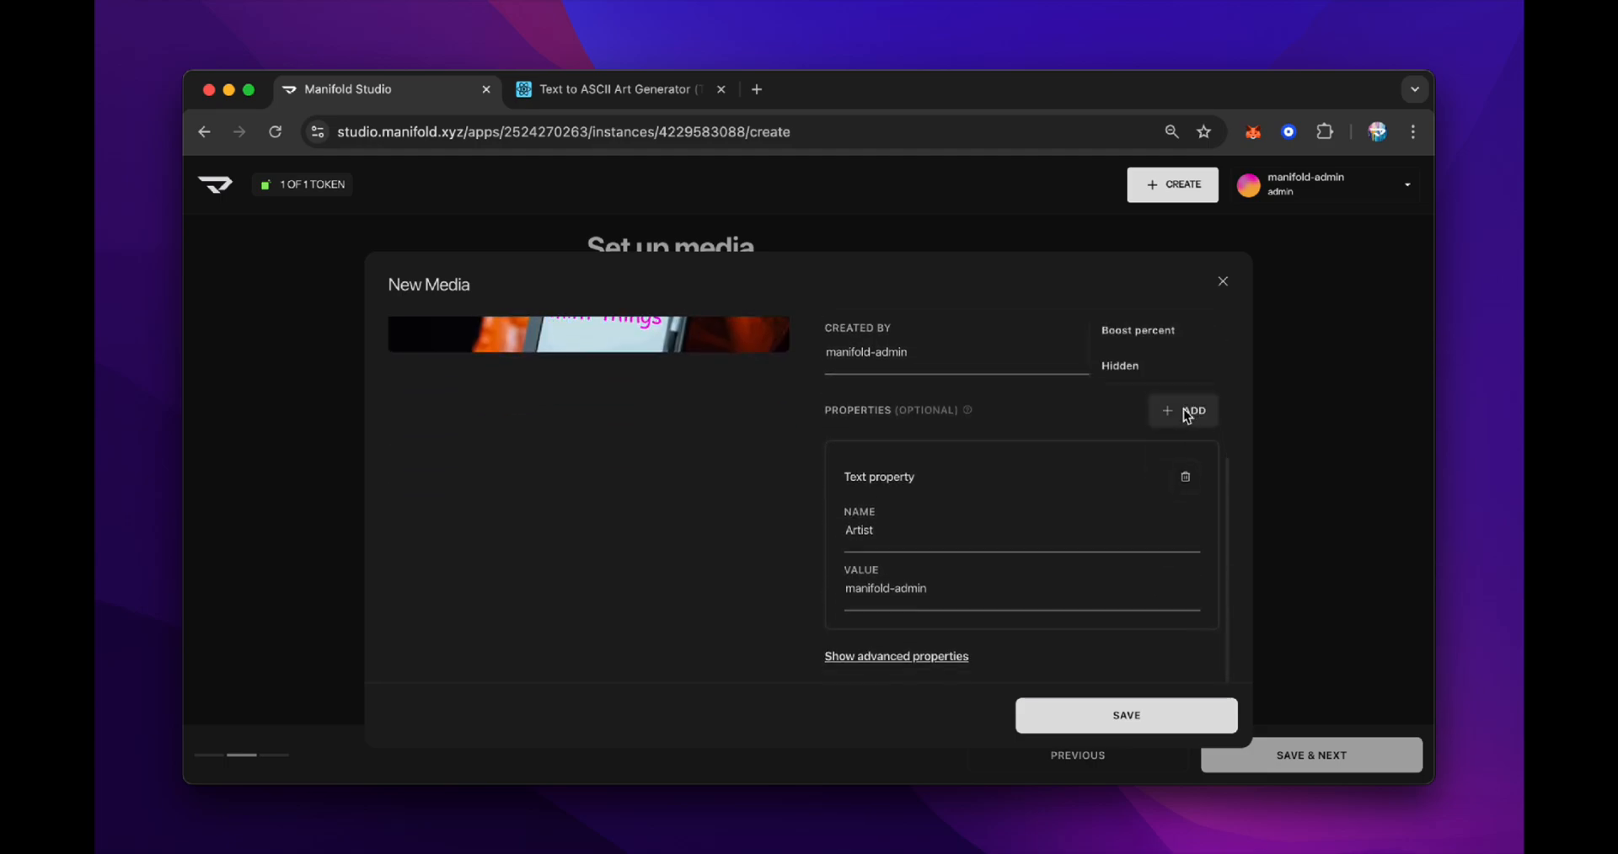
{"action": "scroll", "coordinate": [1160, 362], "scroll_direction": "up", "scroll_amount": 2}
{"action": "left_click", "coordinate": [1176, 396]}
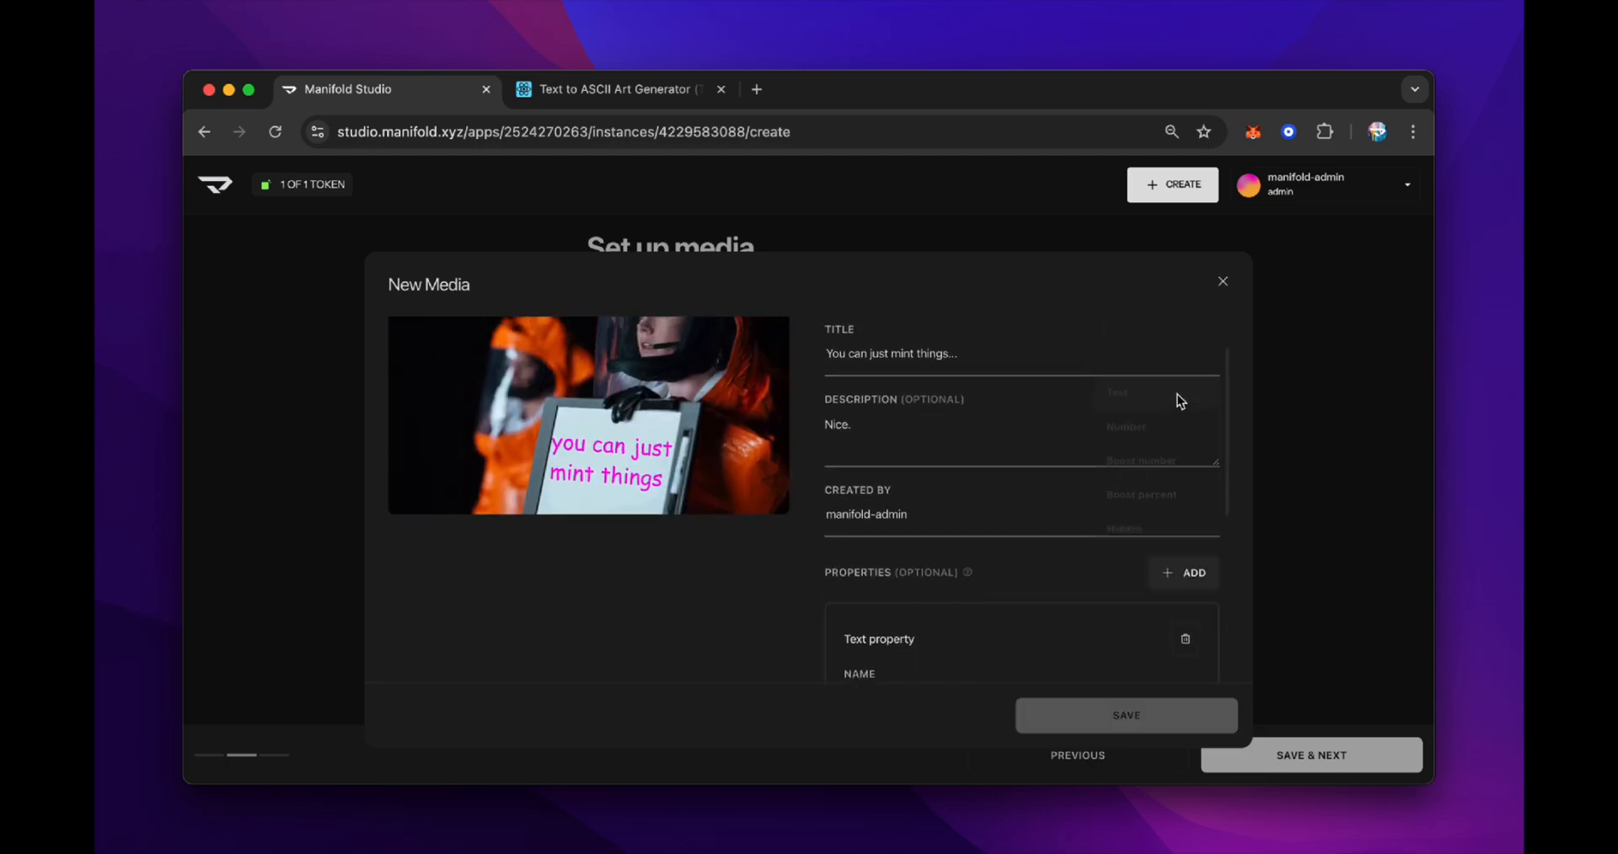
{"action": "scroll", "coordinate": [1076, 553], "scroll_direction": "down", "scroll_amount": 5}
{"action": "left_click", "coordinate": [978, 558]}
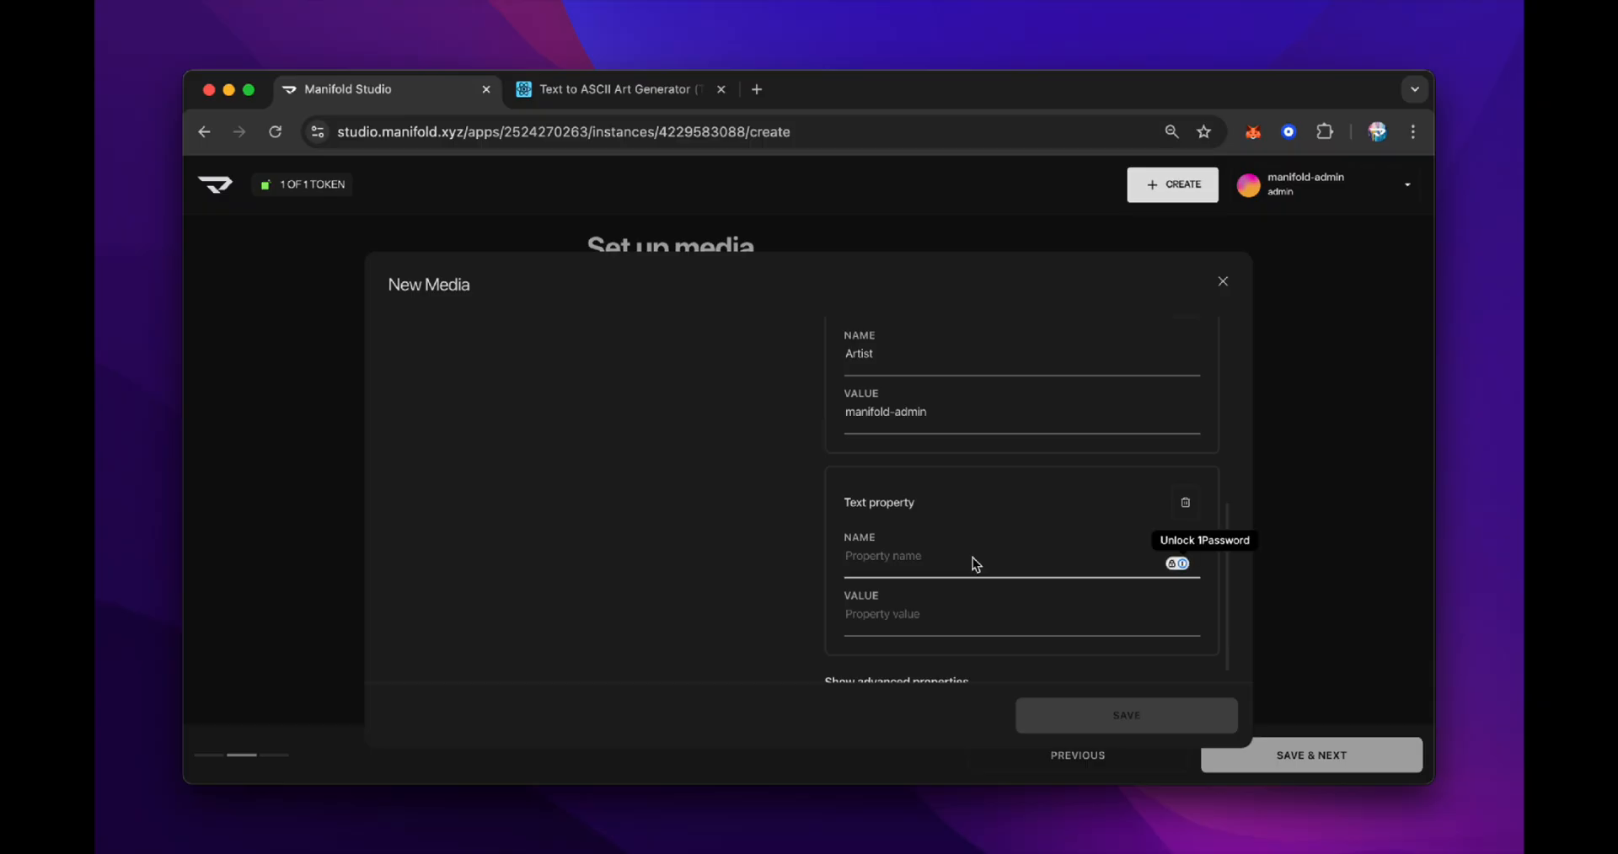
{"action": "type", "text": "Year"}
{"action": "key", "text": "Tab"}
{"action": "type", "text": "2025"}
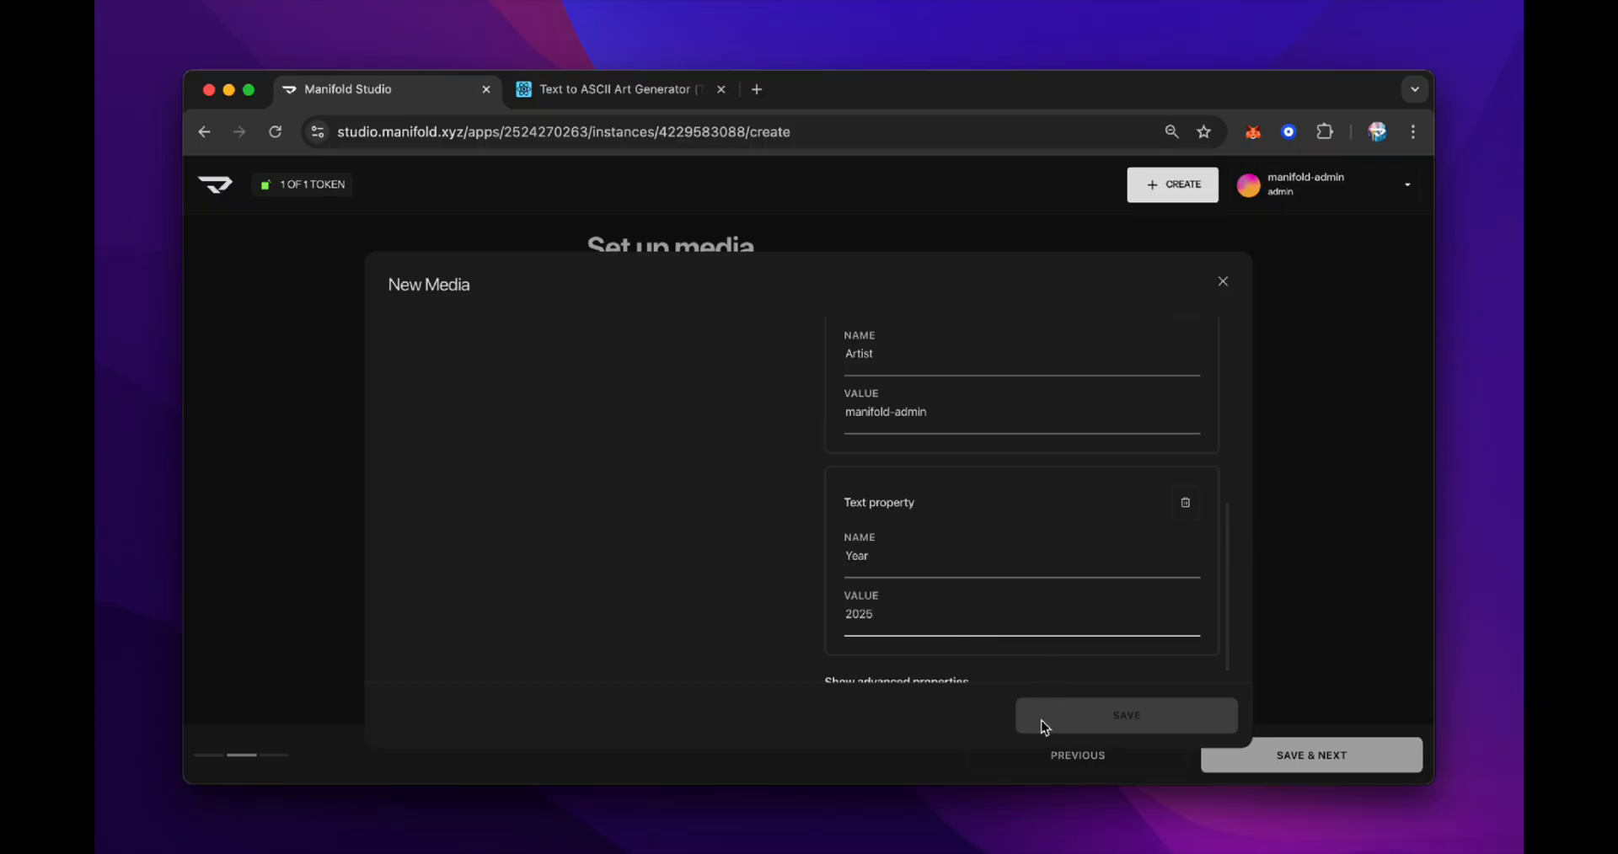
{"action": "left_click", "coordinate": [1159, 710]}
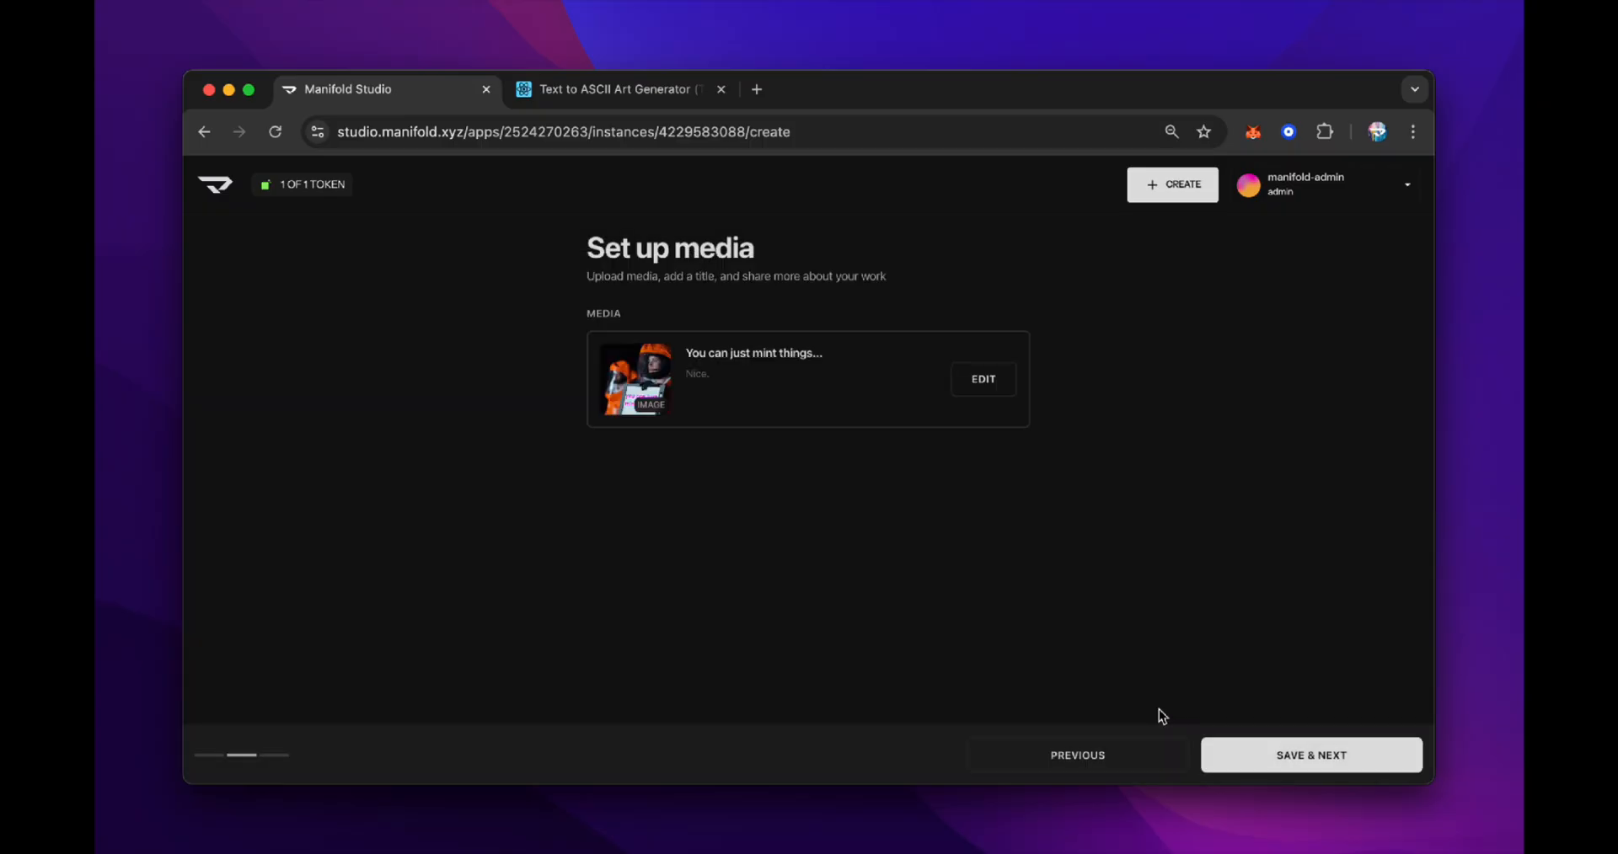
Continue with My wallet as the recipient and publish the token, confirming the publish
{"action": "left_click", "coordinate": [1362, 763]}
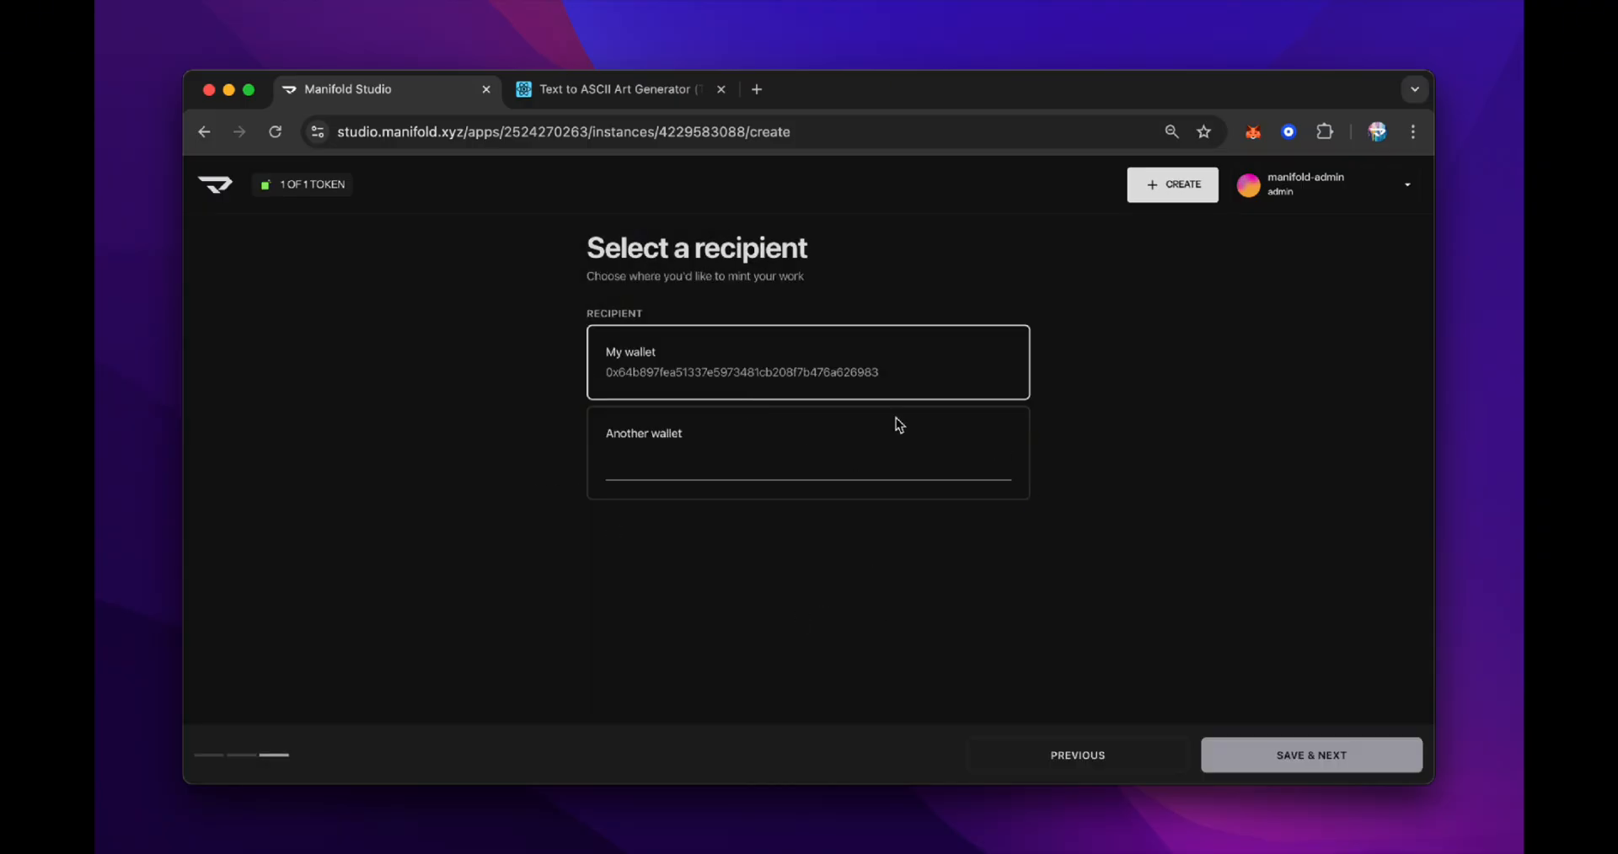
{"action": "left_click", "coordinate": [1361, 766]}
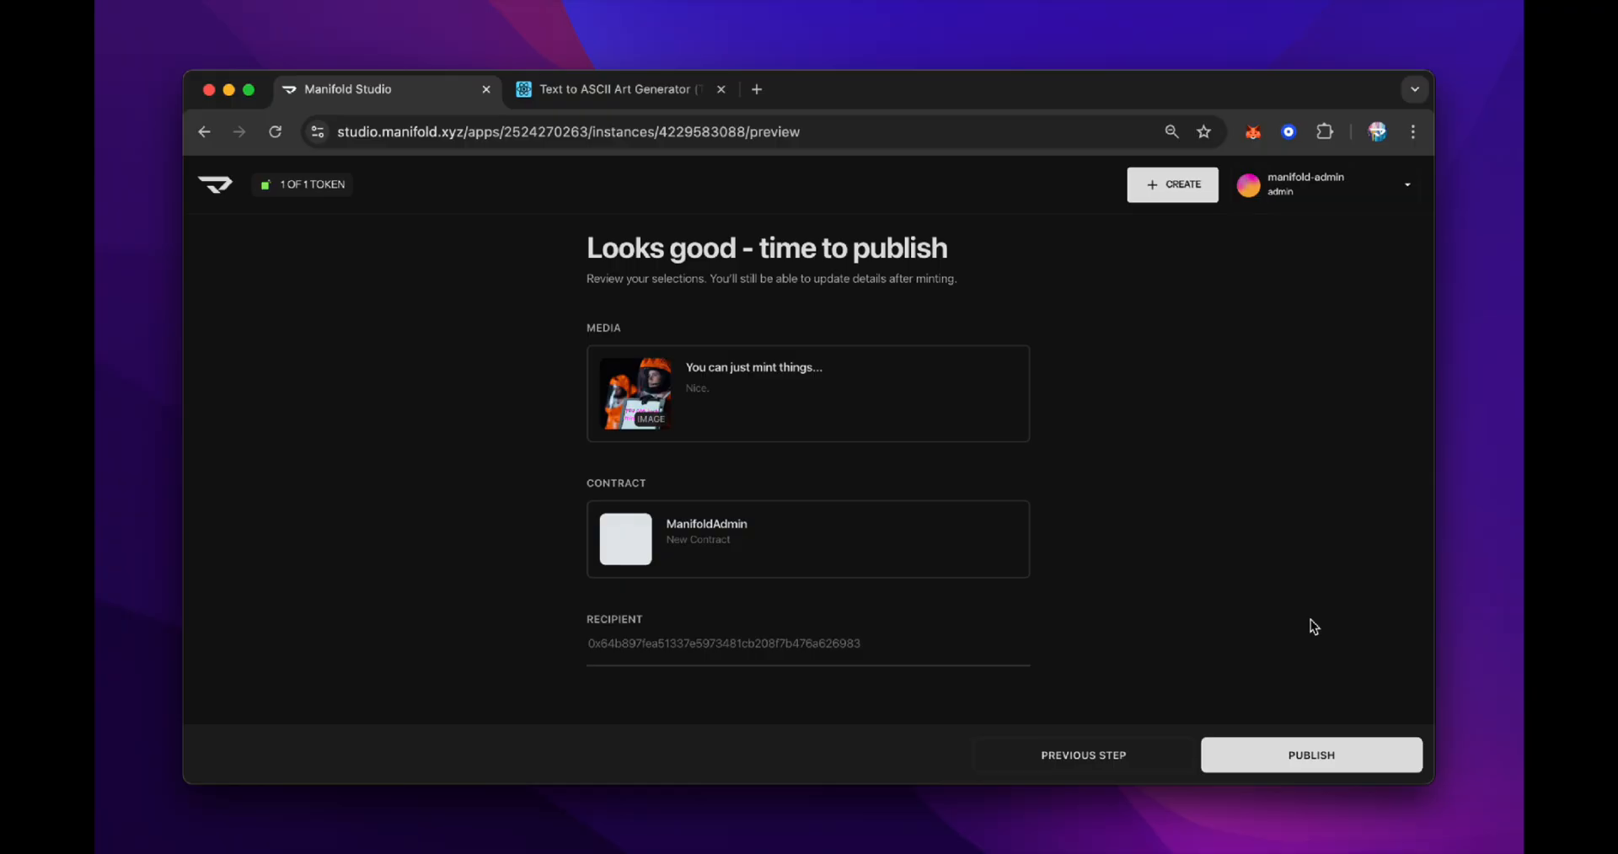
{"action": "left_click", "coordinate": [1325, 765]}
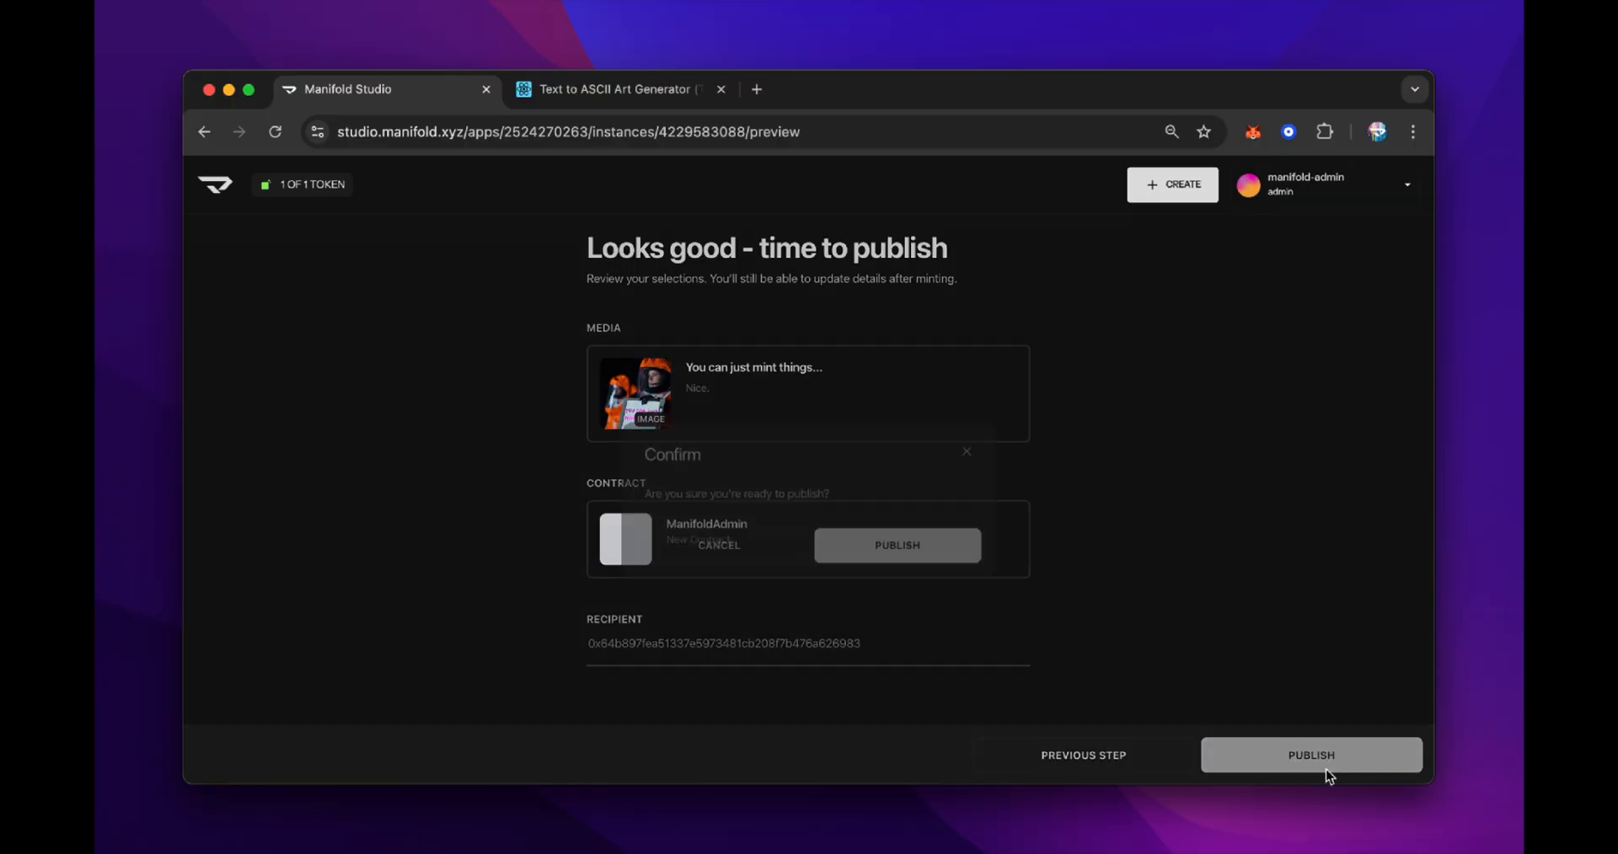
{"action": "left_click", "coordinate": [898, 556]}
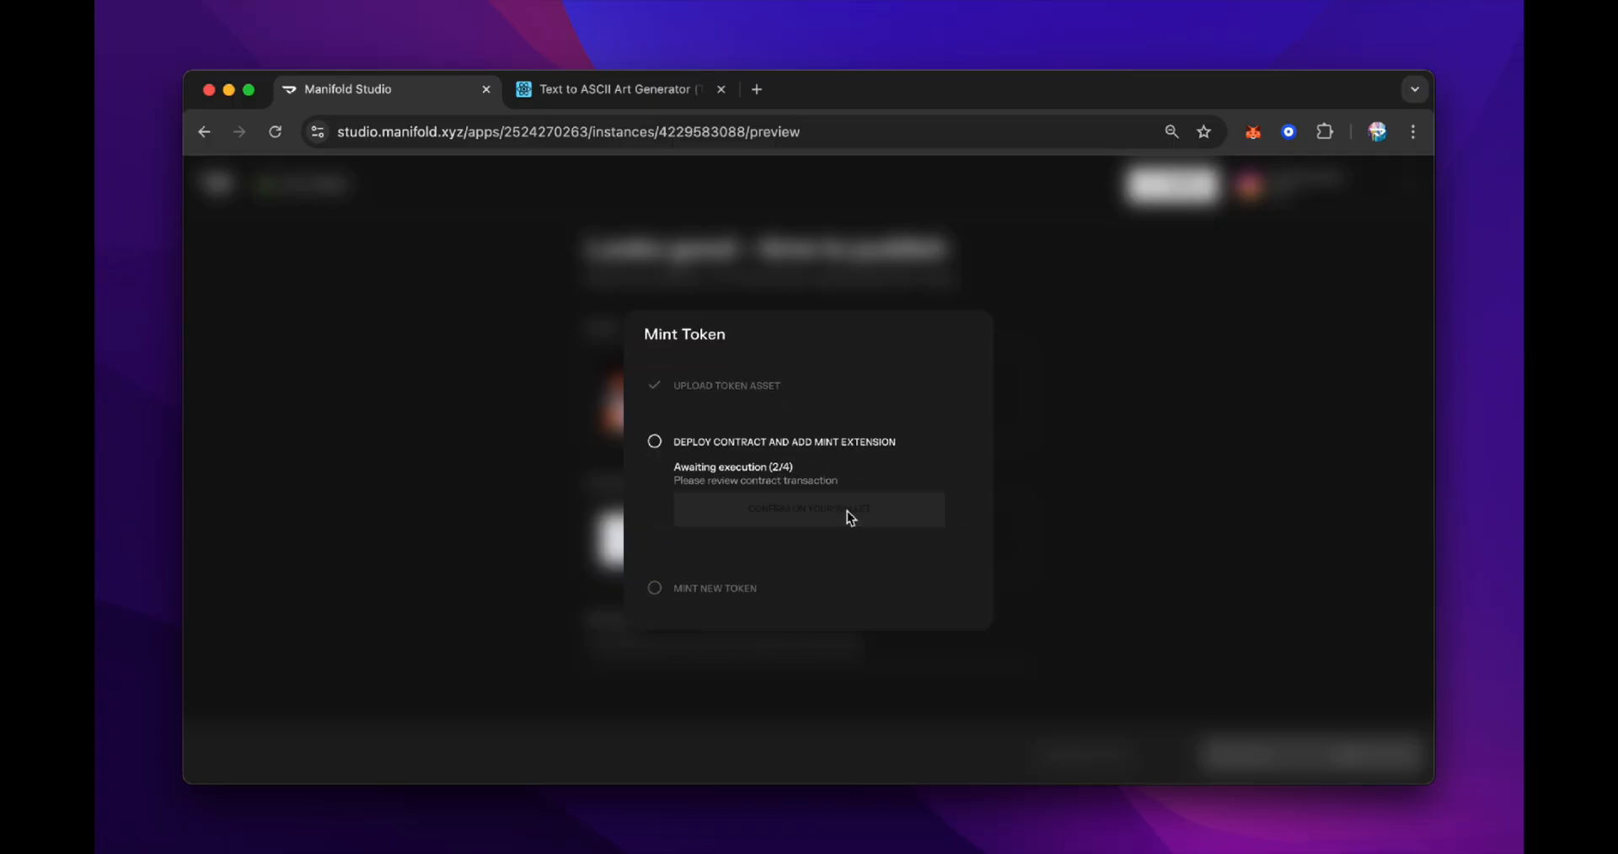
Approve the contract deployment and the mint transaction, confirming in the MetaMask wallet
{"action": "left_click", "coordinate": [847, 512]}
{"action": "left_click", "coordinate": [1330, 637]}
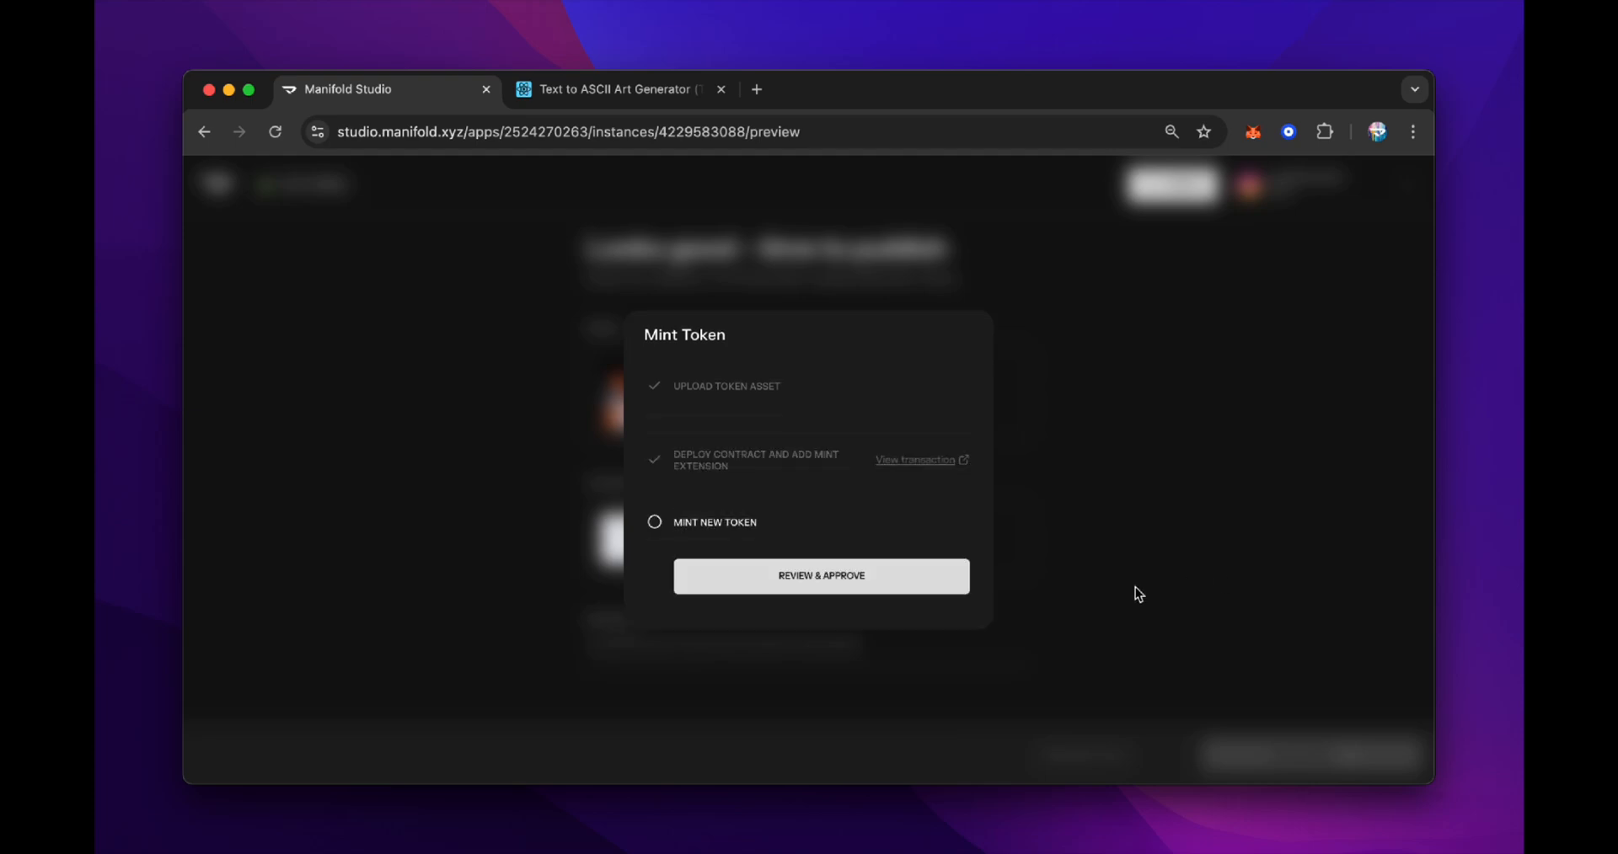
{"action": "left_click", "coordinate": [924, 588]}
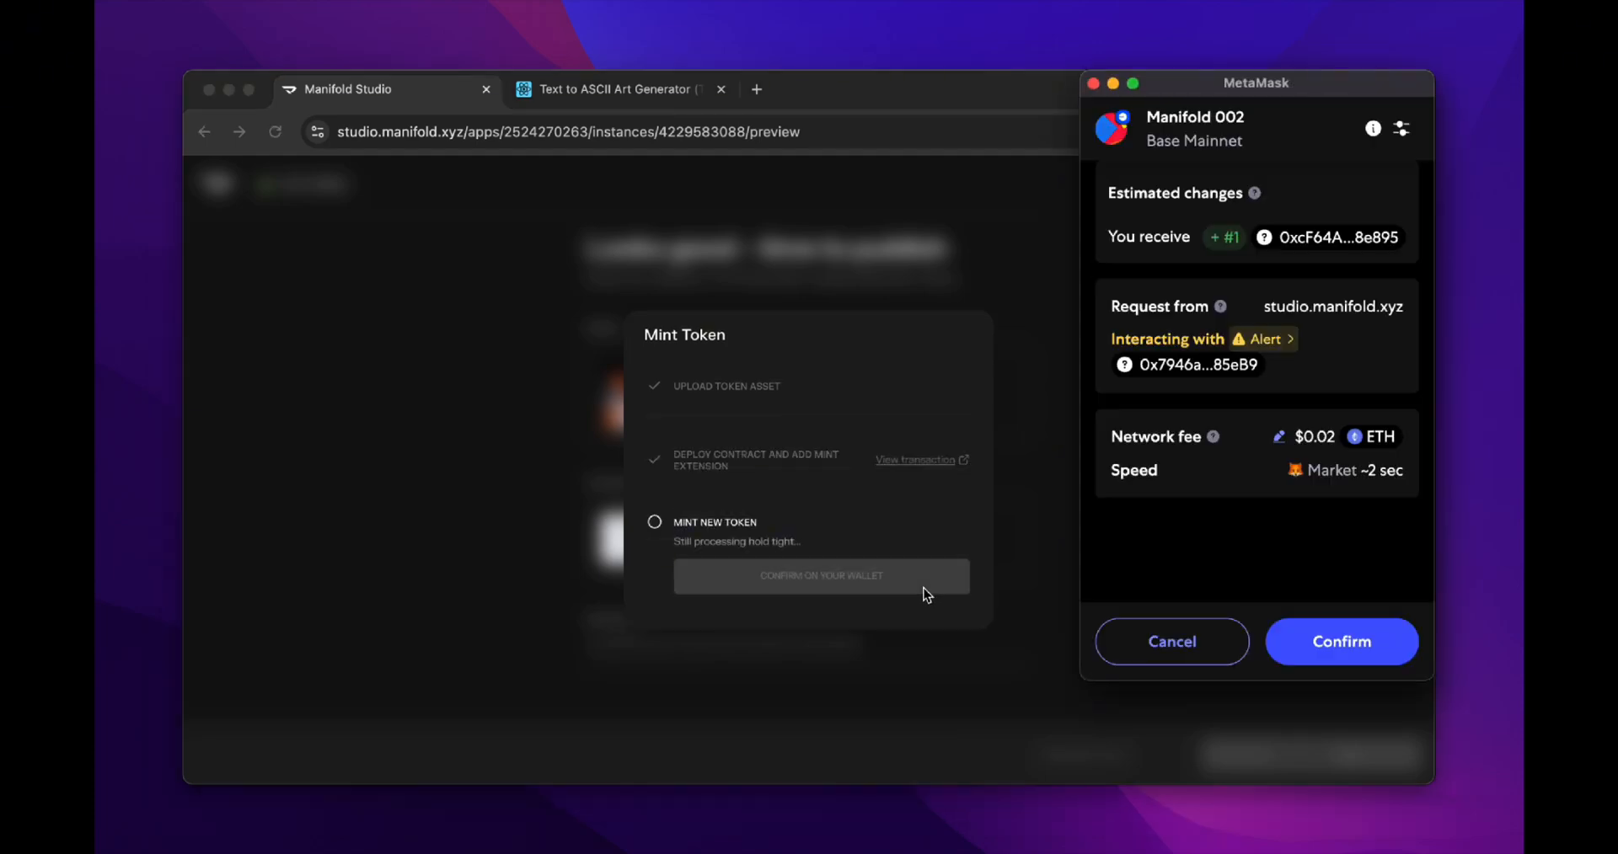
{"action": "left_click", "coordinate": [1292, 622]}
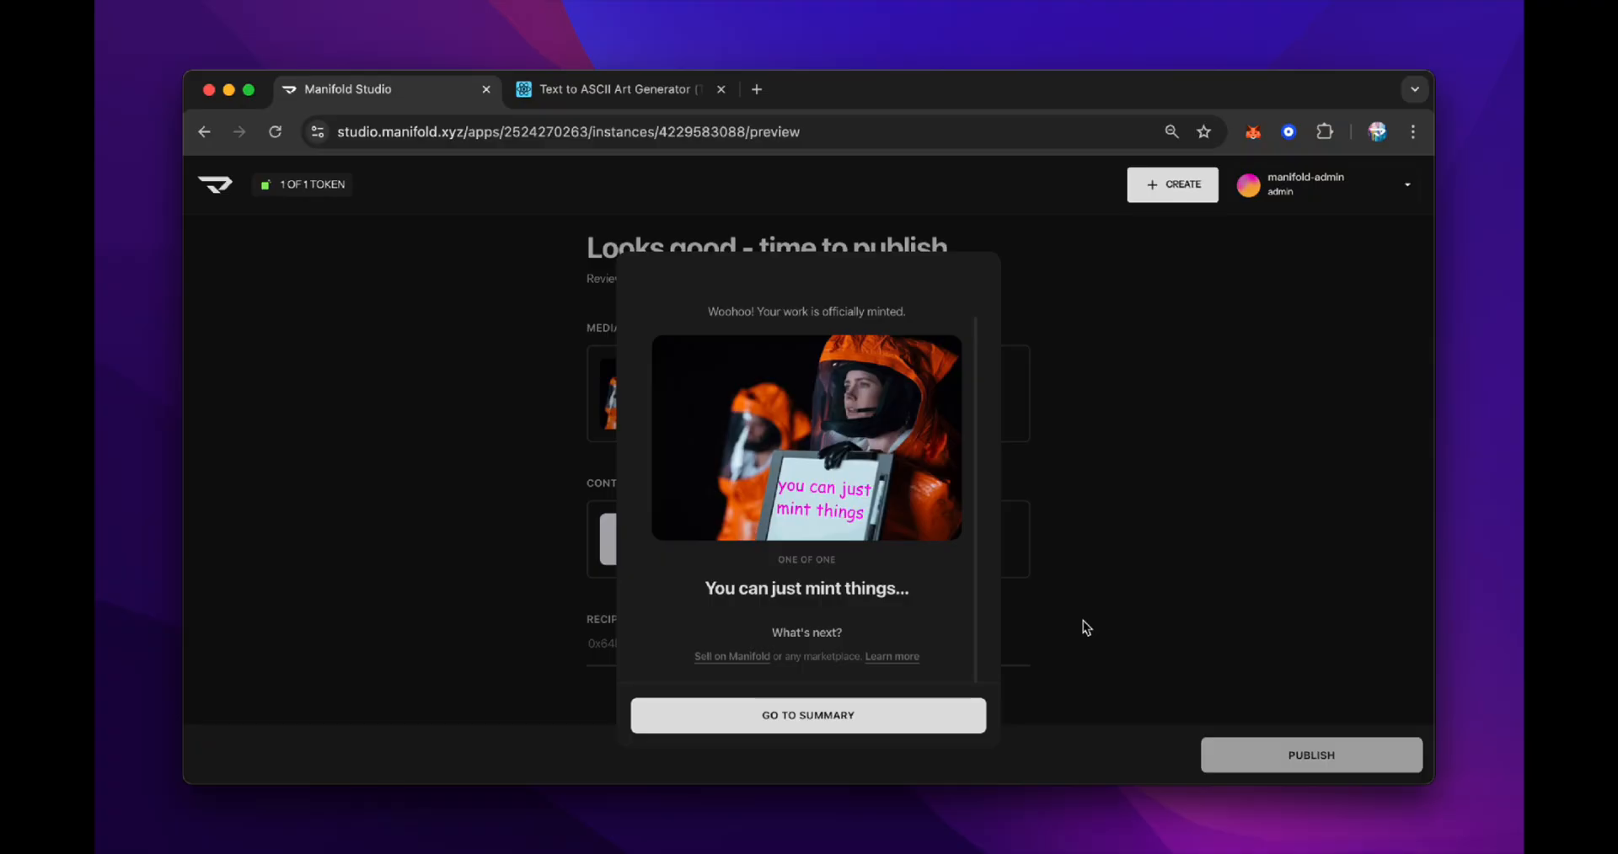
Start a Manifold marketplace listing and select the minted token 'You can just mint things...'
{"action": "left_click", "coordinate": [893, 726]}
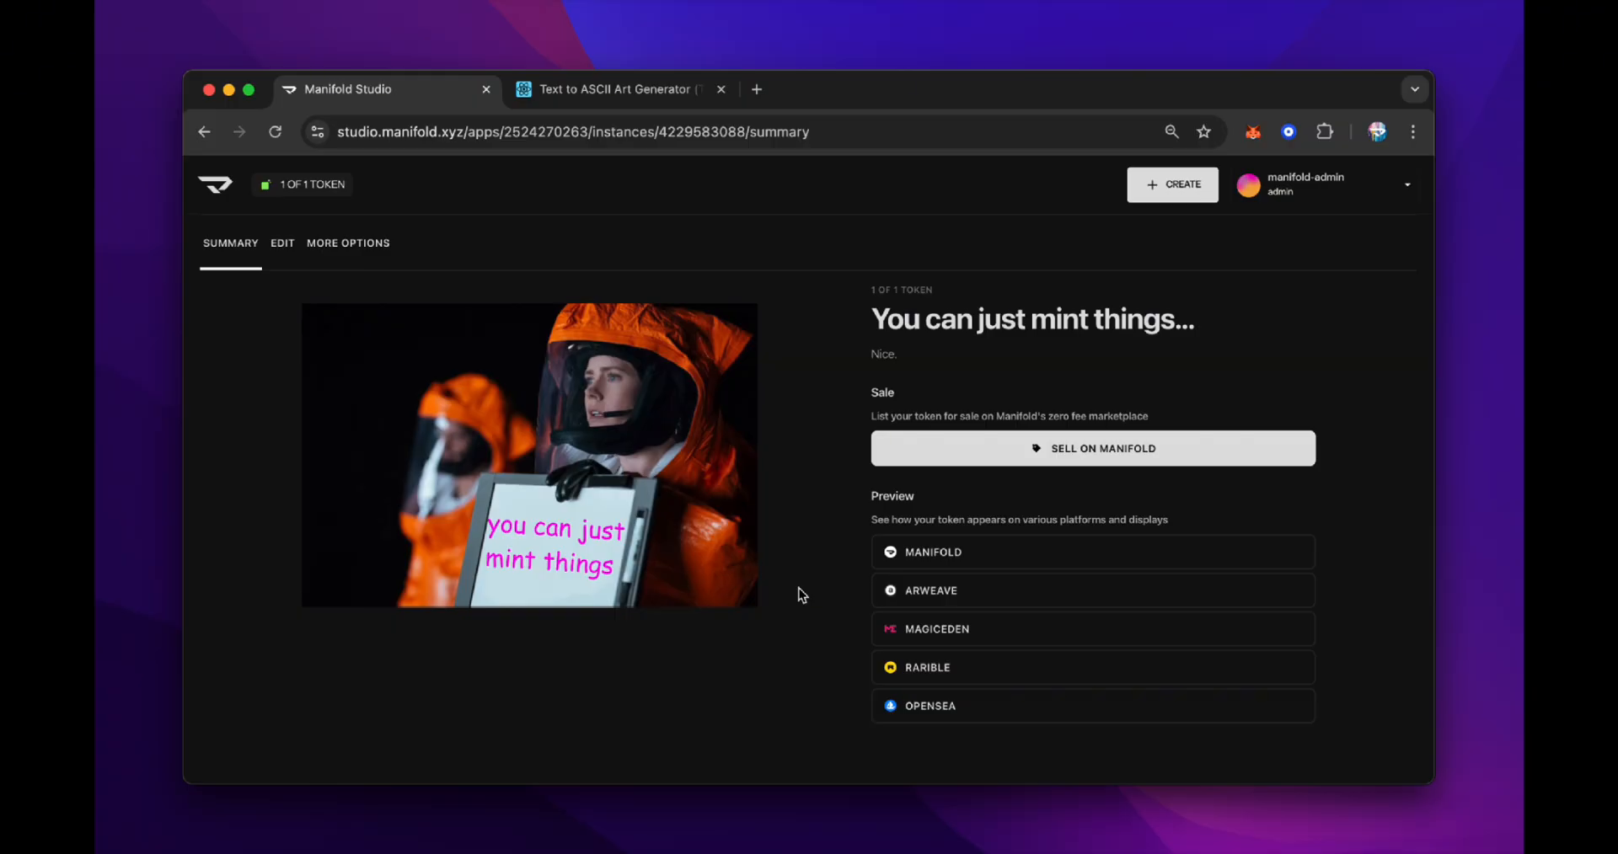
{"action": "left_click", "coordinate": [978, 449]}
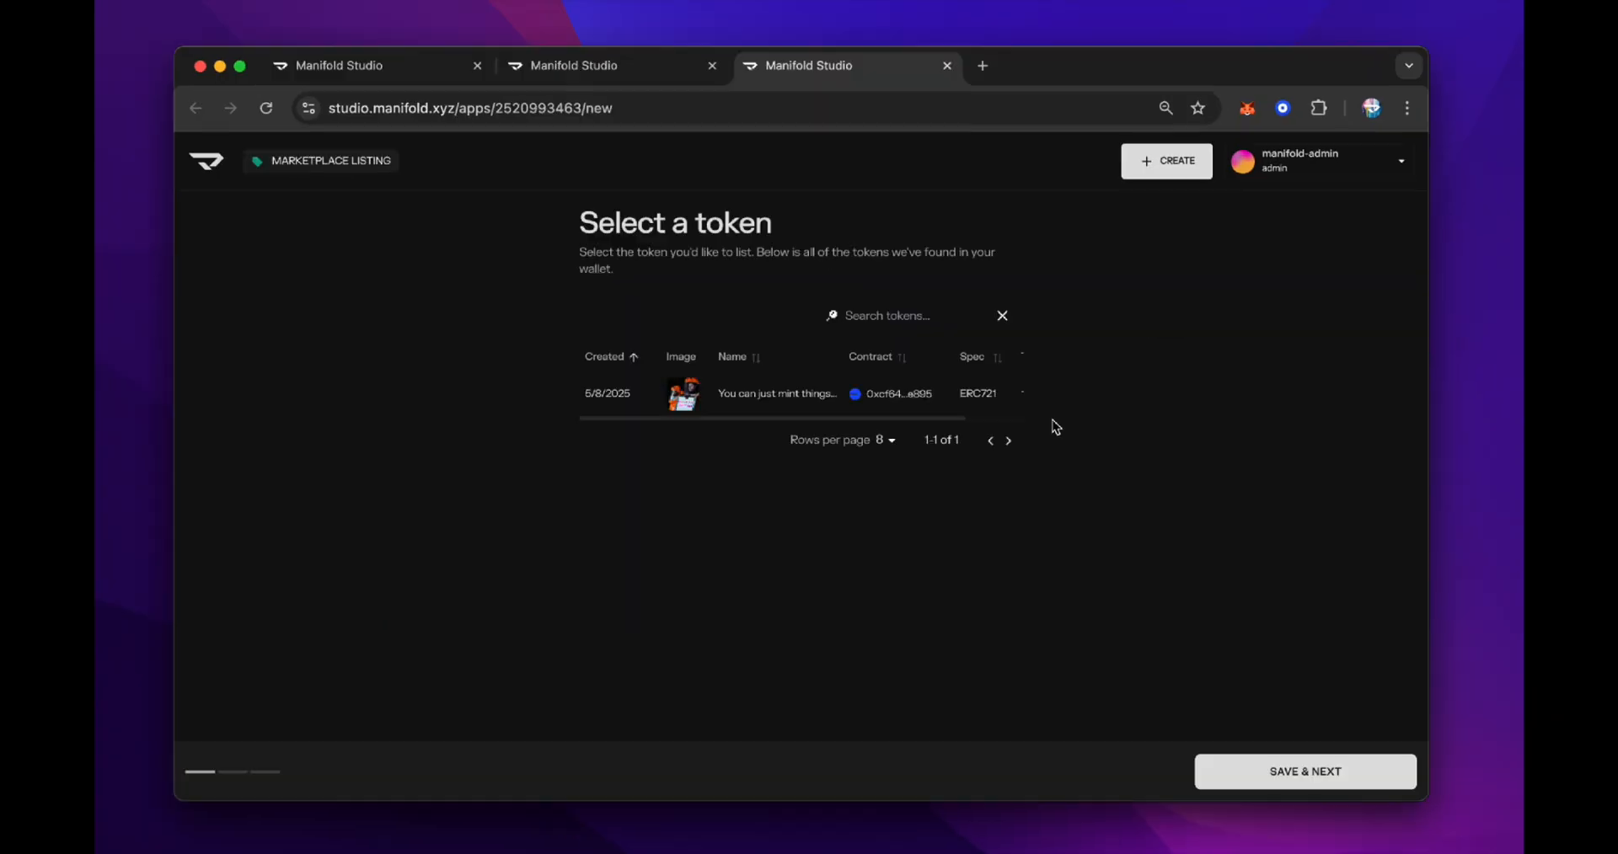
{"action": "left_click", "coordinate": [731, 398]}
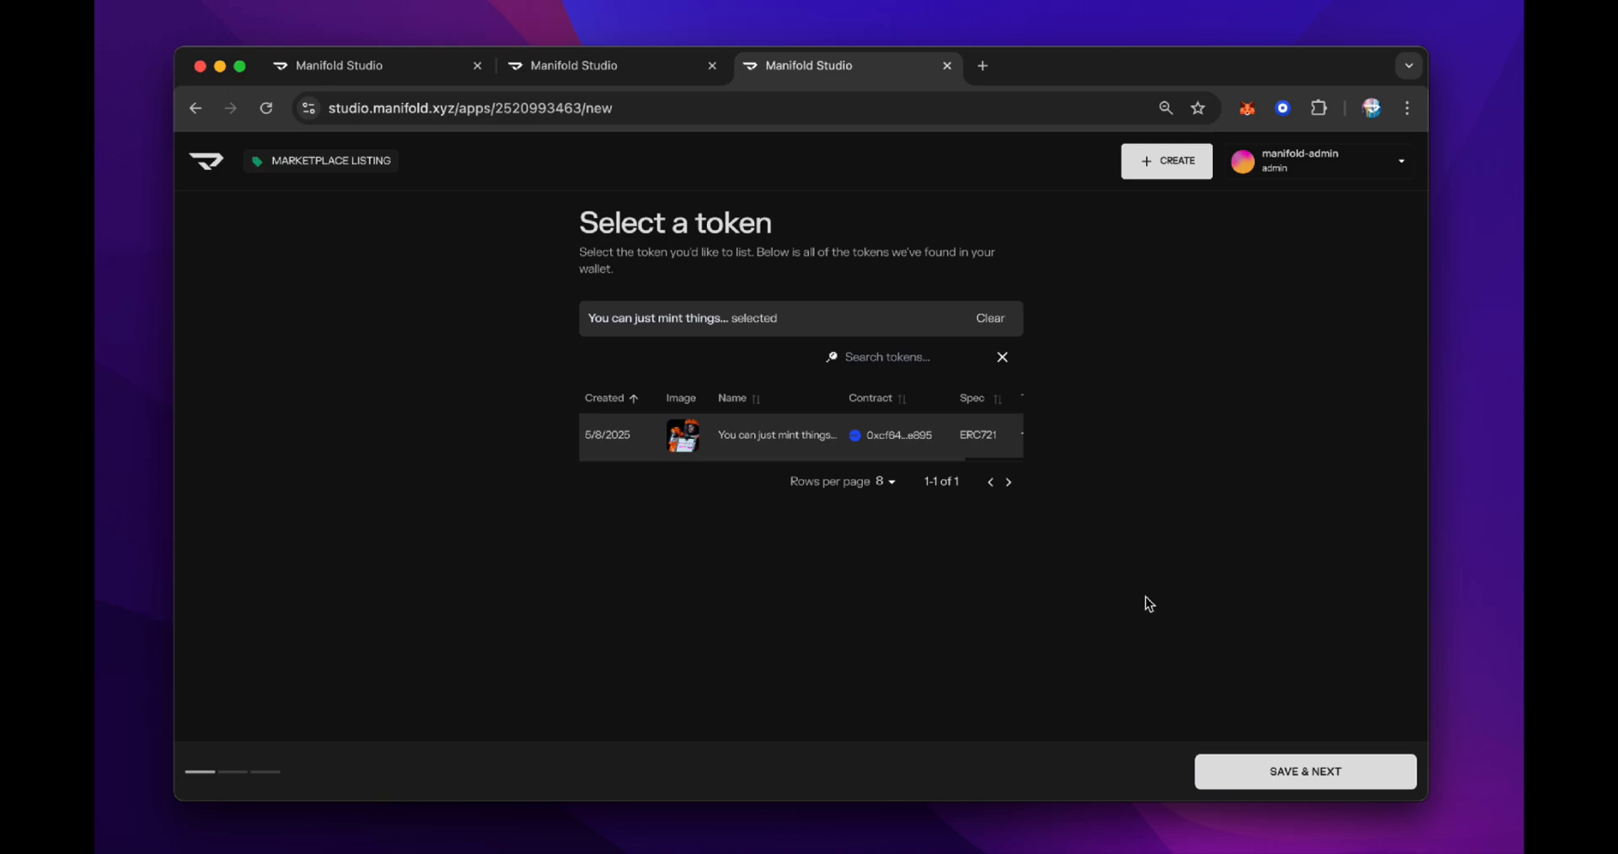
{"action": "left_click", "coordinate": [1311, 767]}
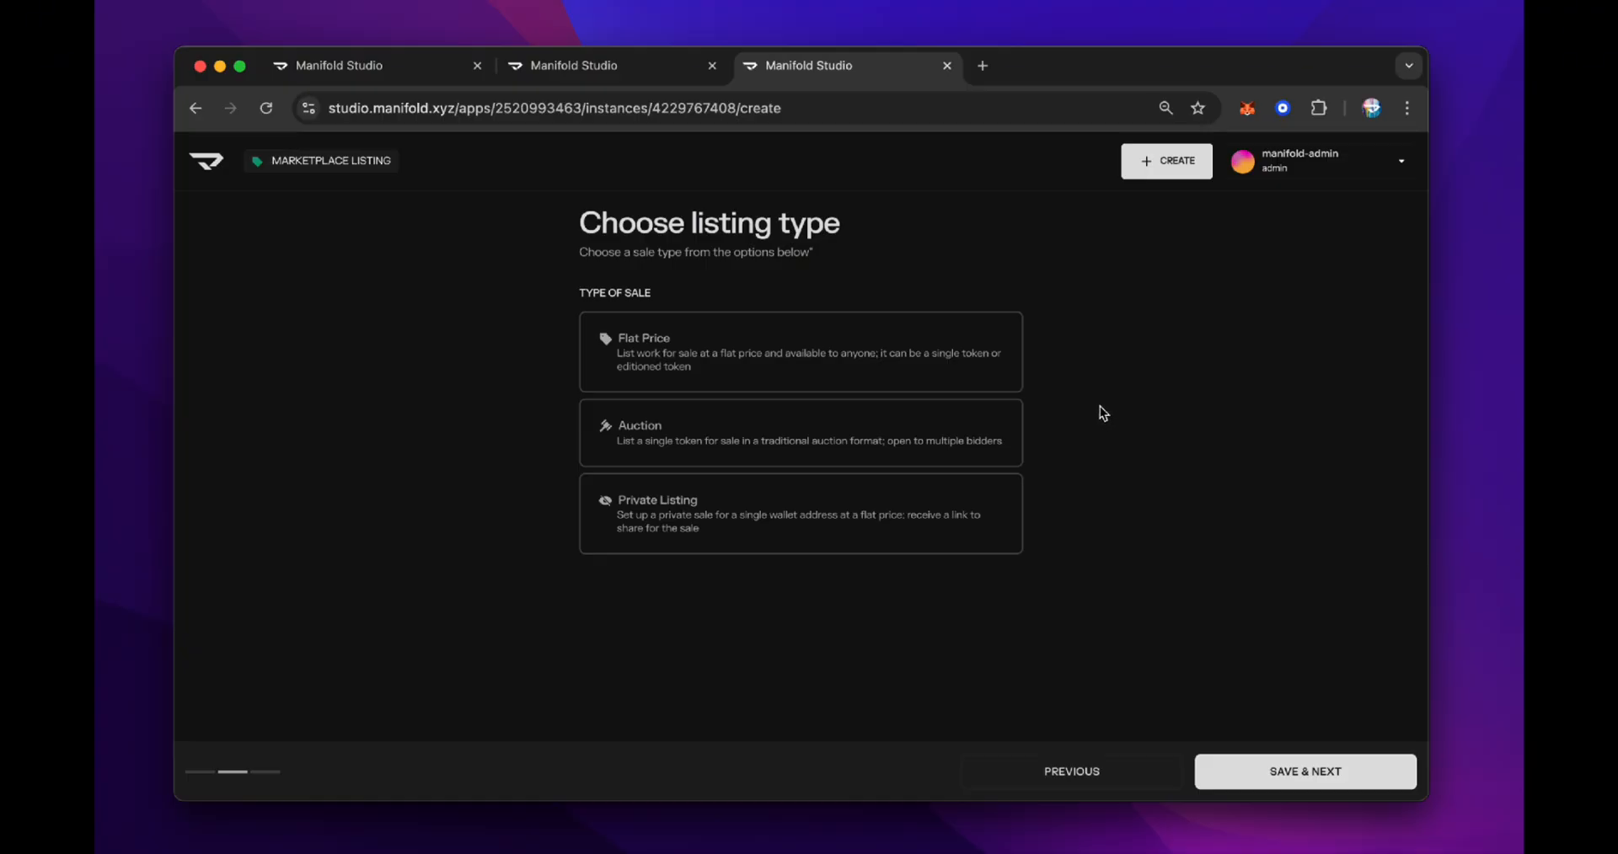
Choose Auction as the listing type and continue to the review settings
{"action": "left_click", "coordinate": [984, 448]}
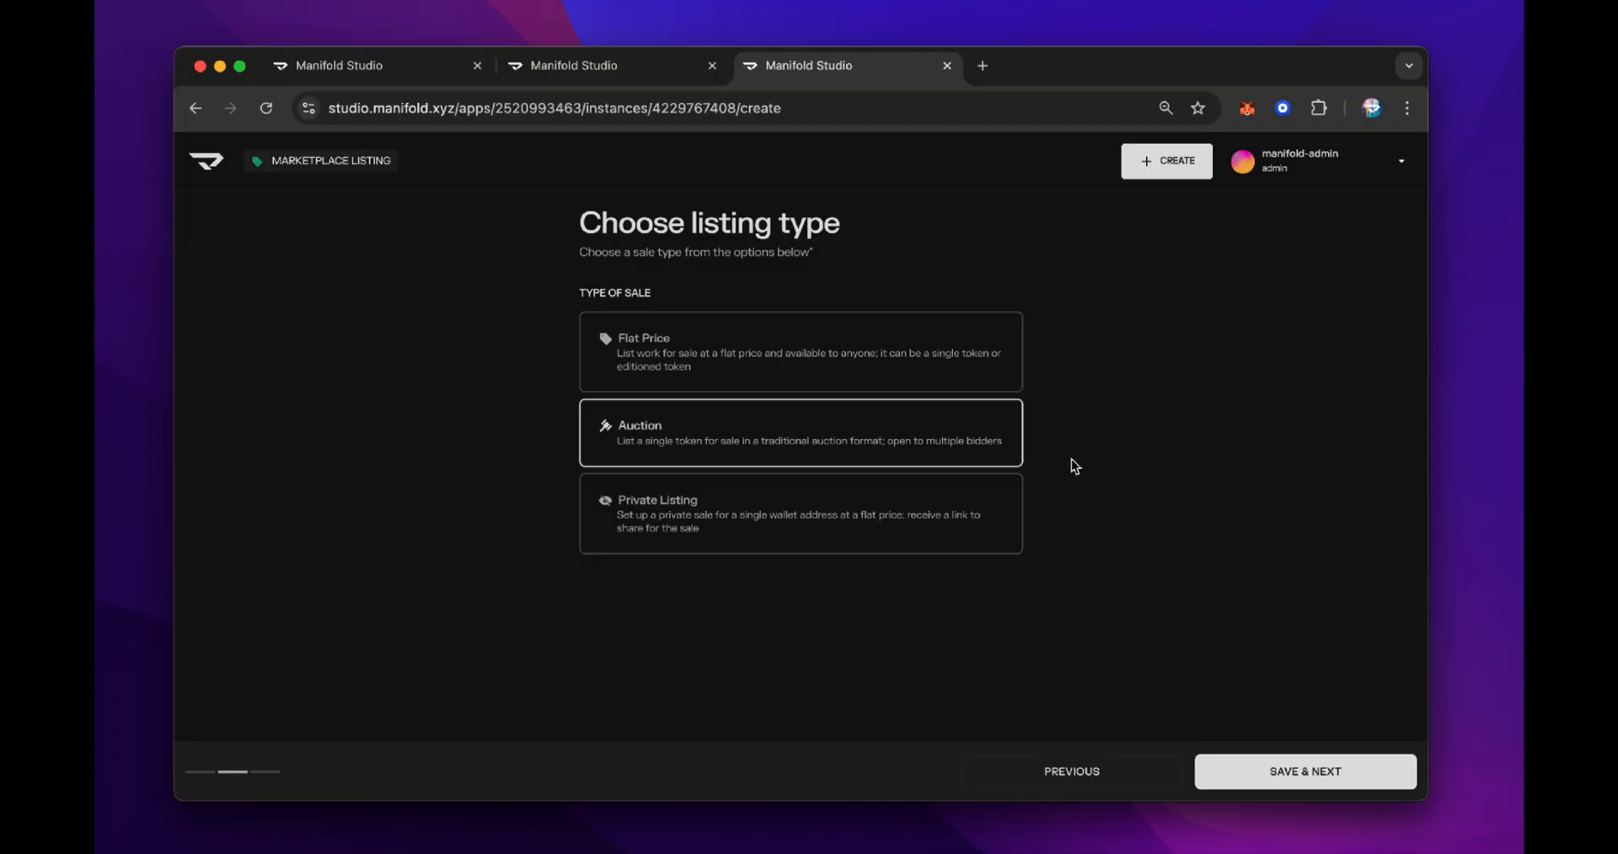
{"action": "left_click", "coordinate": [1275, 757]}
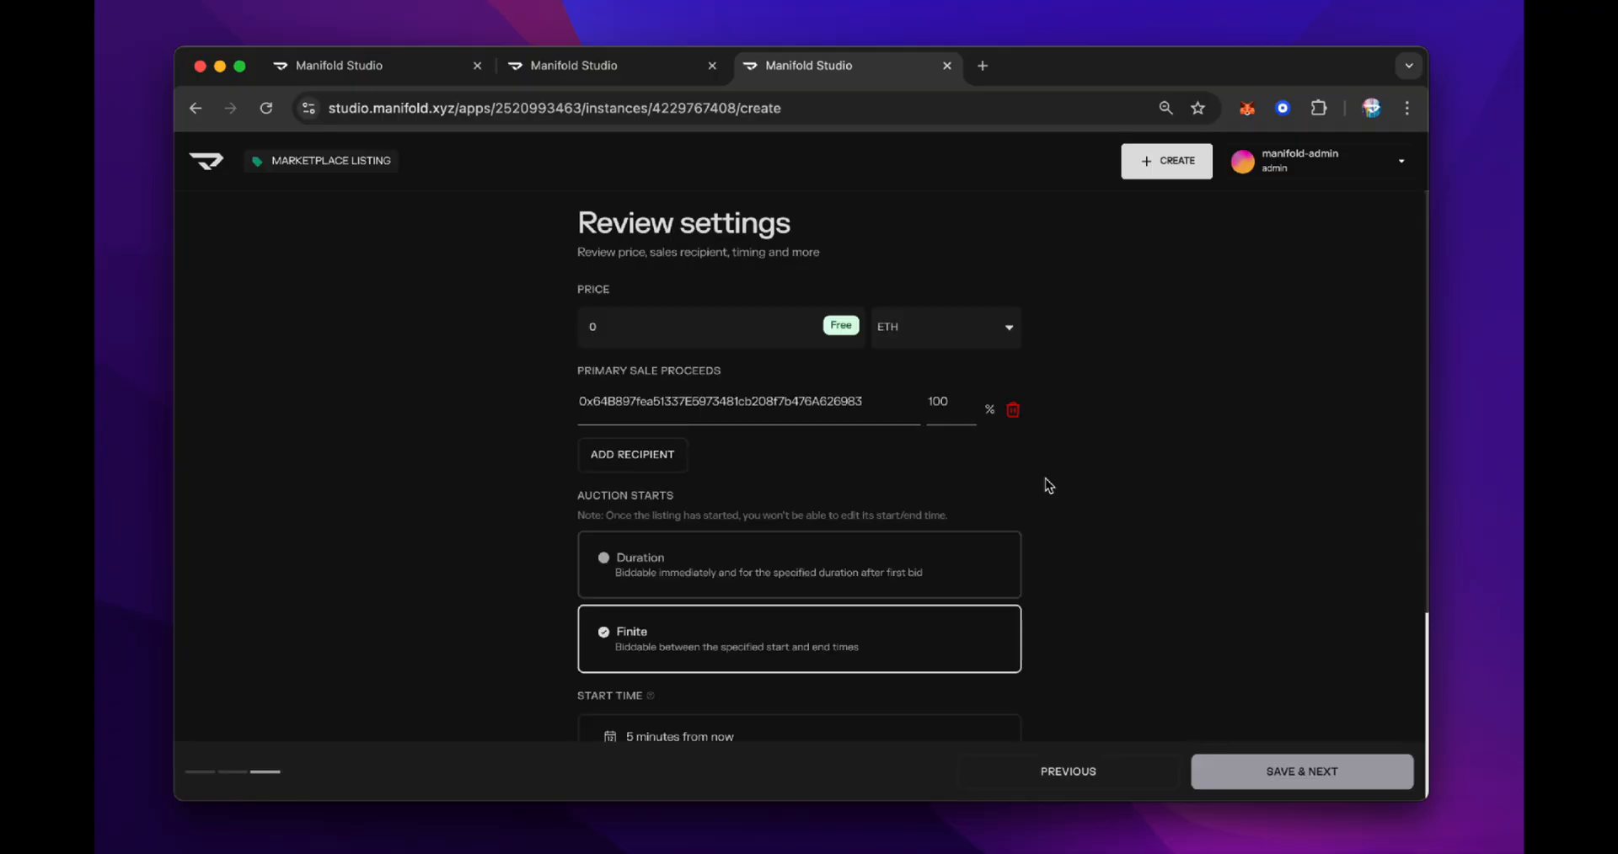
Set the auction price to 0.01 ETH, adding and then removing an extra proceeds recipient
{"action": "left_click", "coordinate": [695, 325]}
{"action": "type", "text": ".01"}
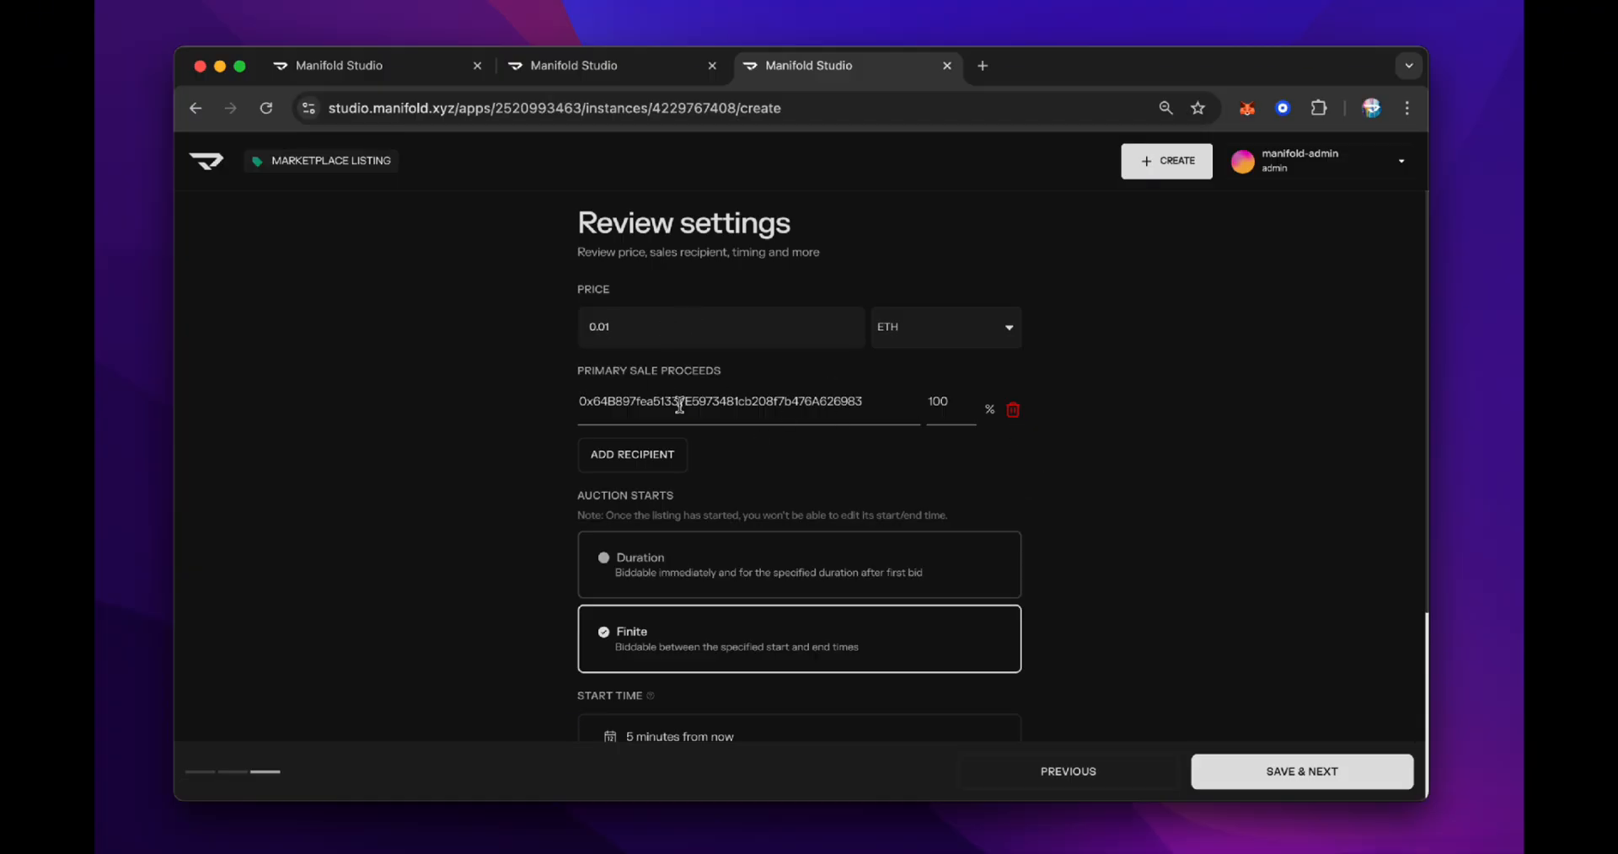
{"action": "left_click", "coordinate": [637, 455]}
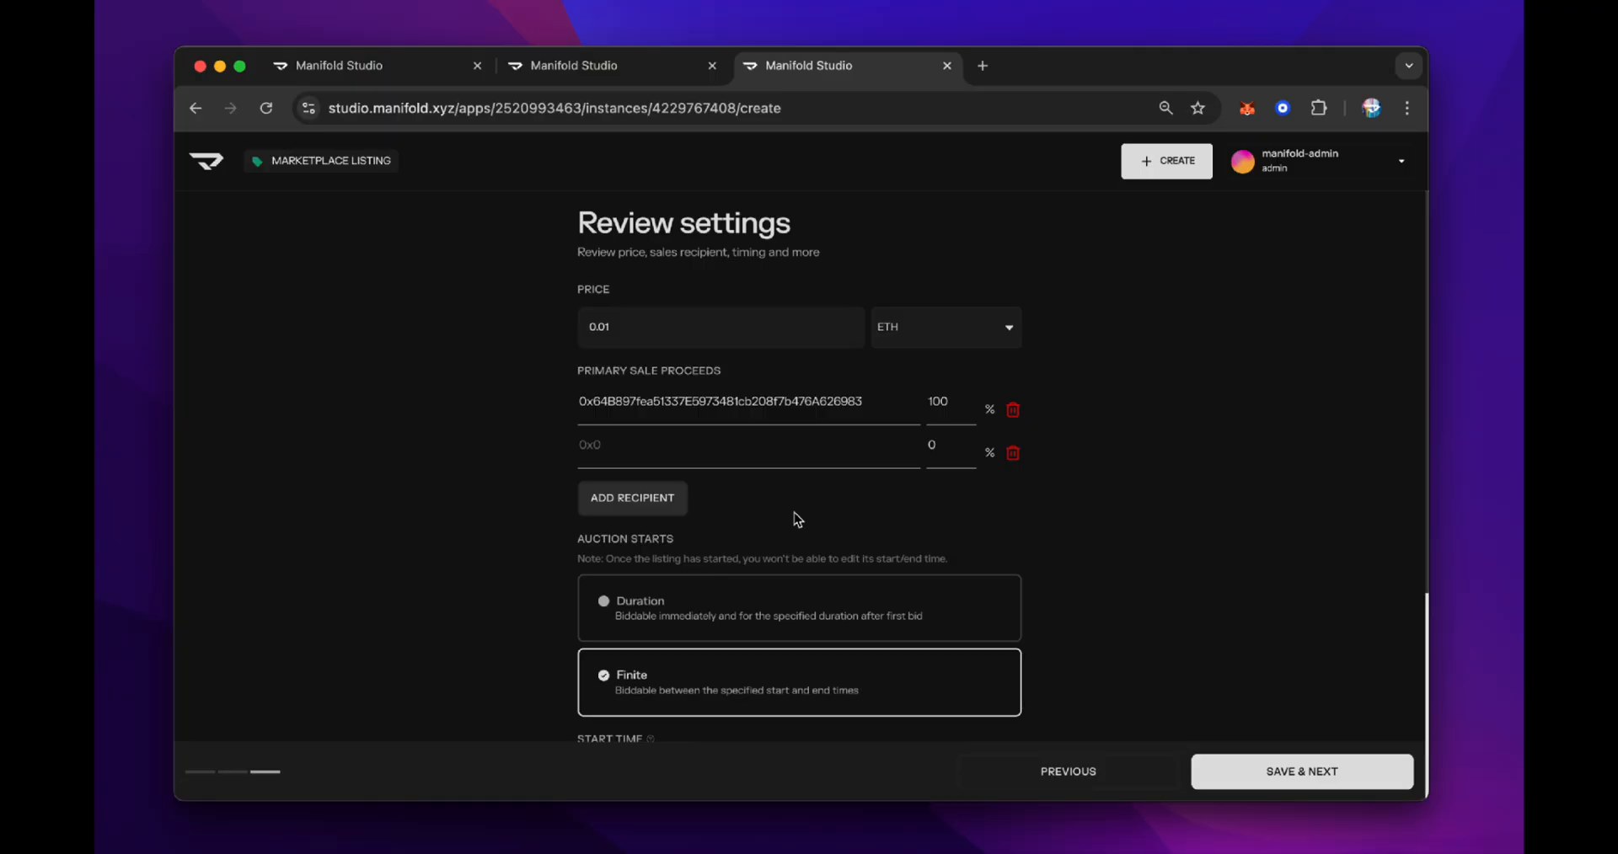
{"action": "left_click", "coordinate": [1013, 454]}
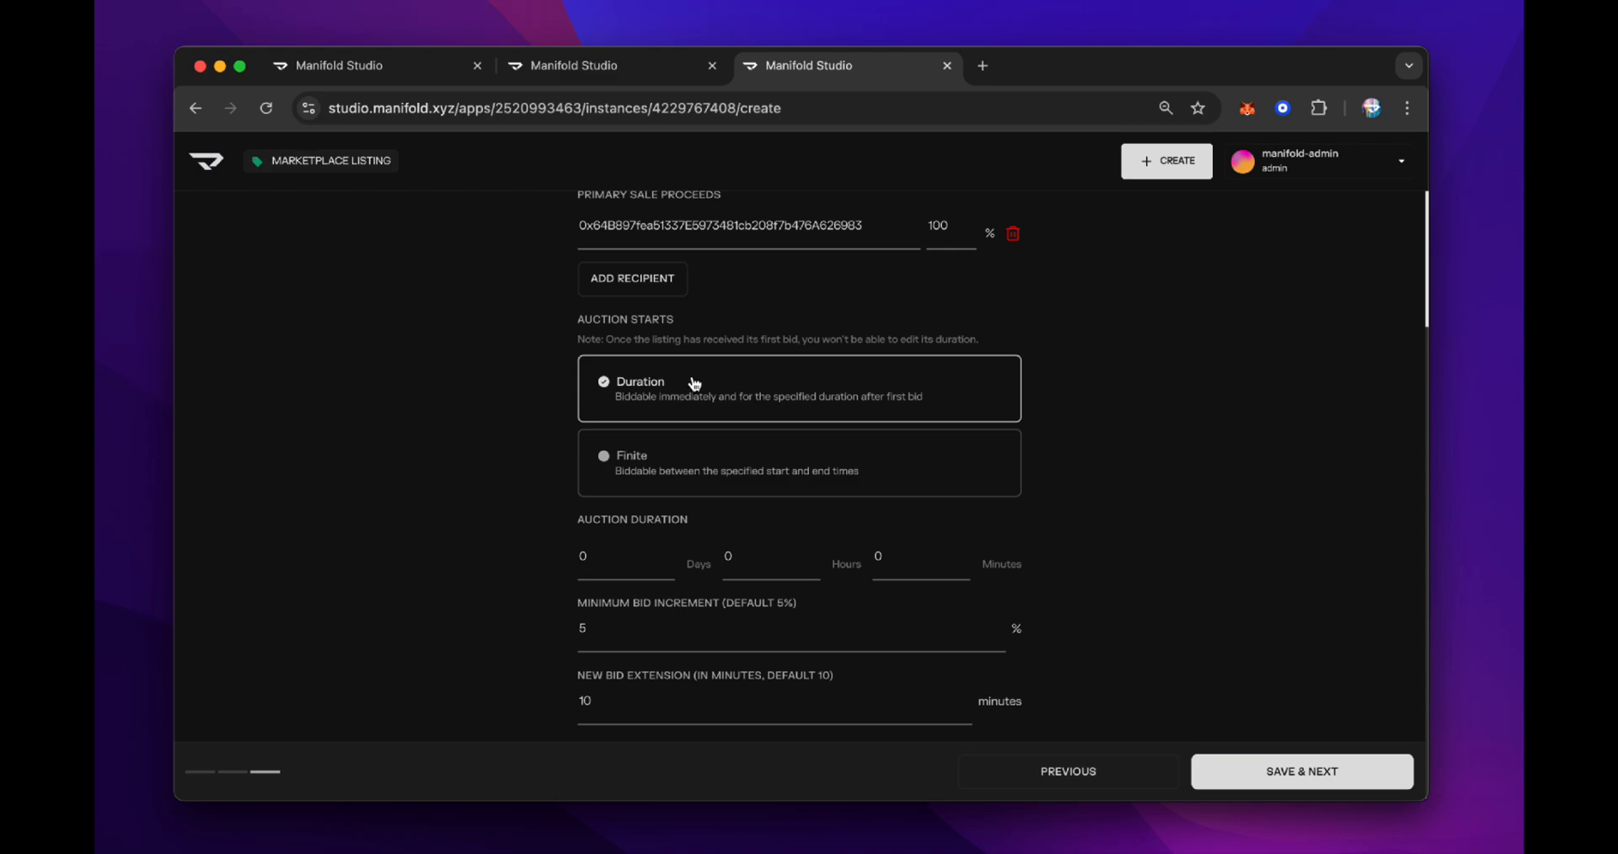
Use a Duration auction lasting 1 day and save the review settings
{"action": "left_click", "coordinate": [614, 567]}
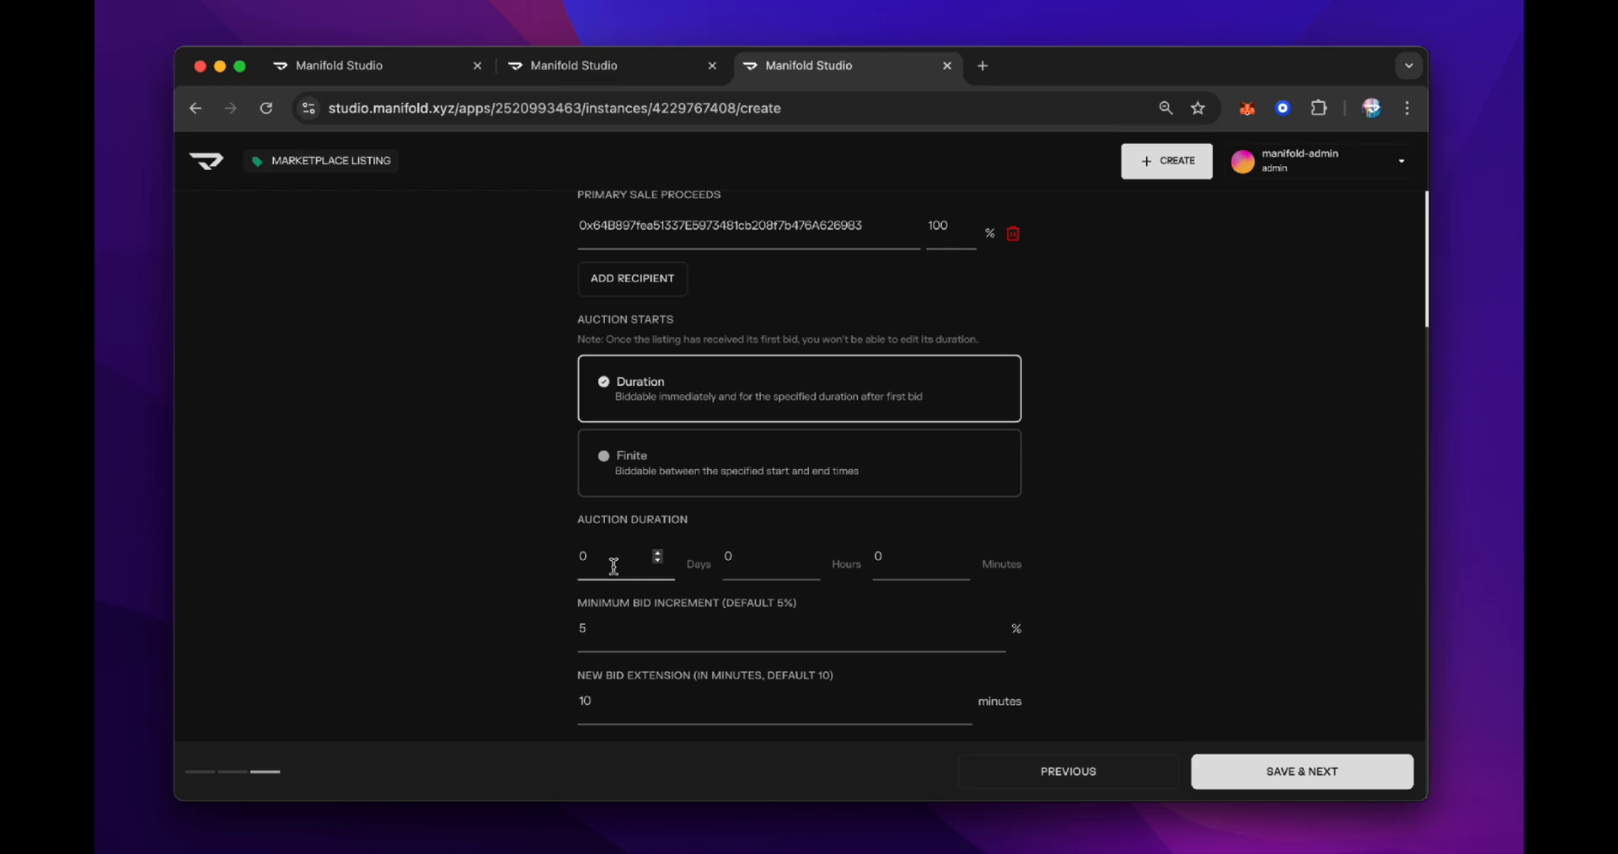
{"action": "type", "text": "1"}
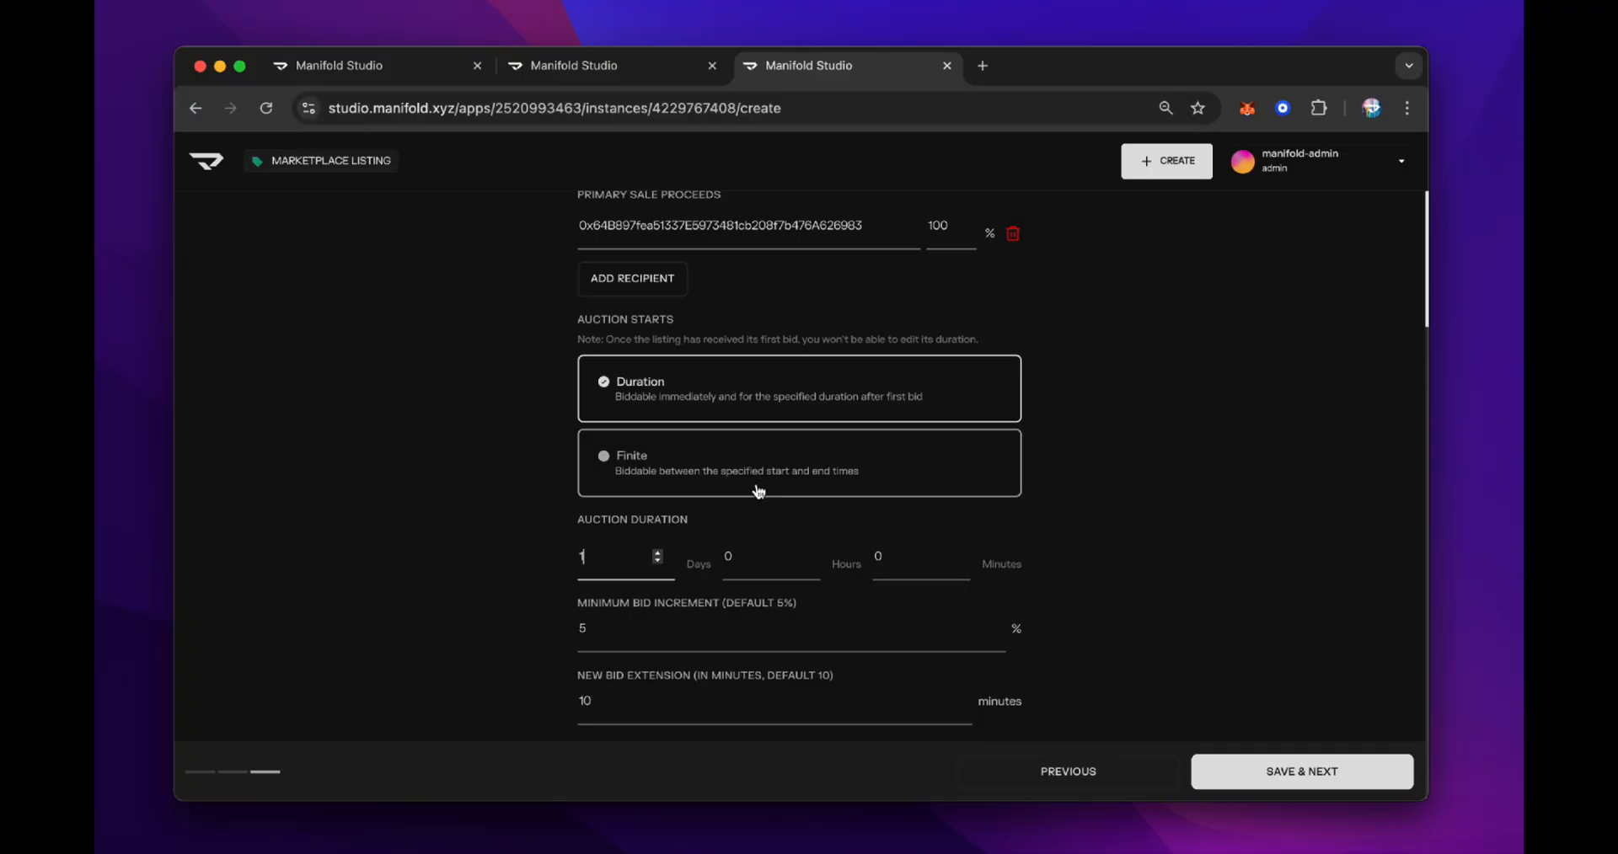
{"action": "left_click", "coordinate": [1178, 558]}
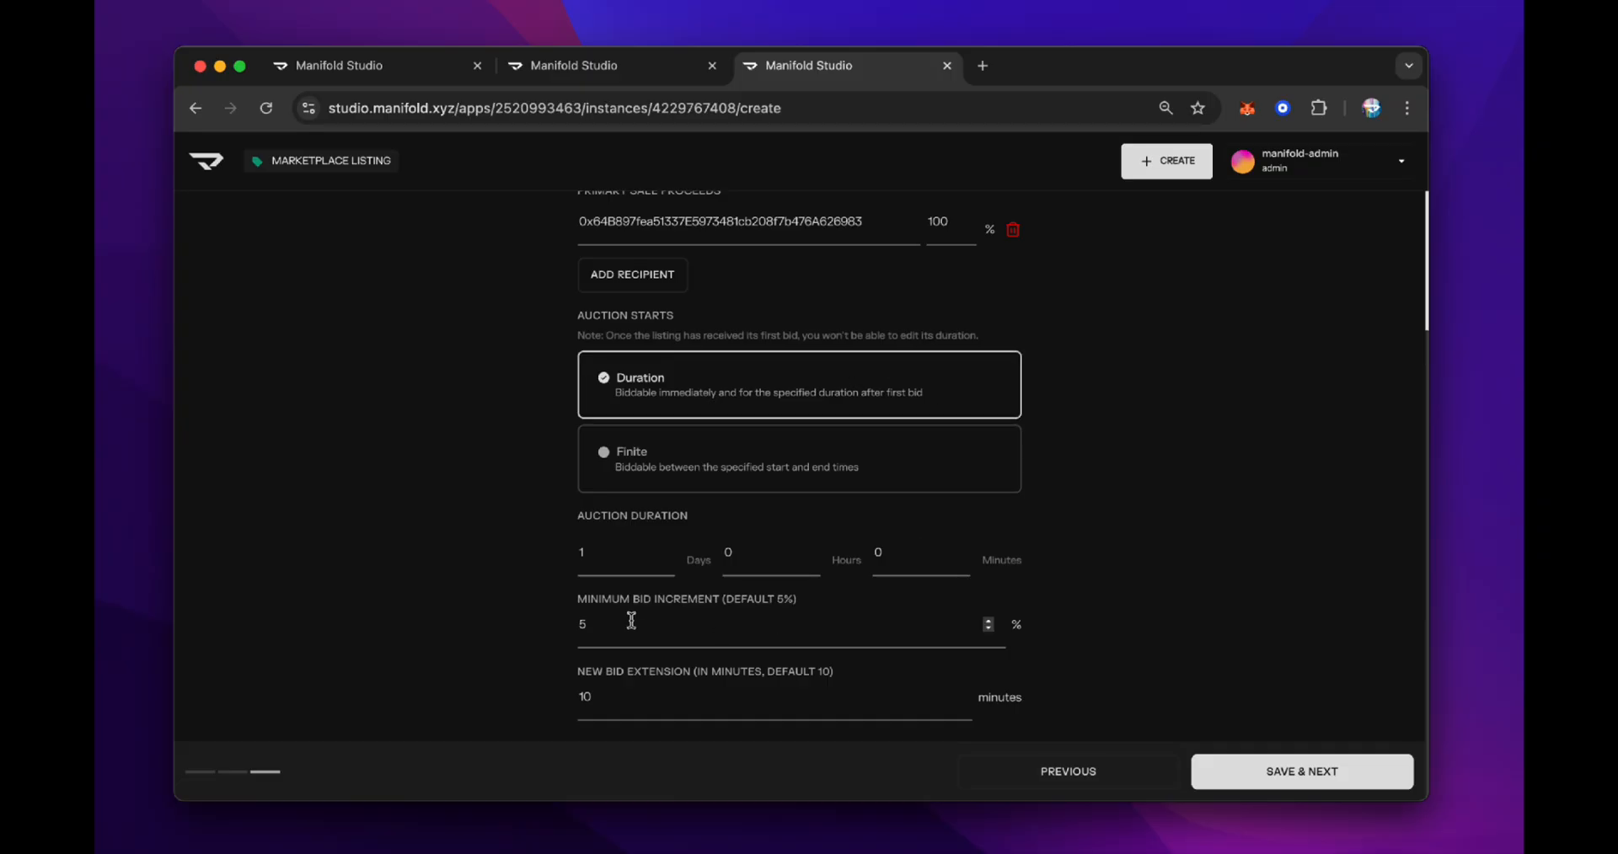
{"action": "left_click", "coordinate": [1273, 768]}
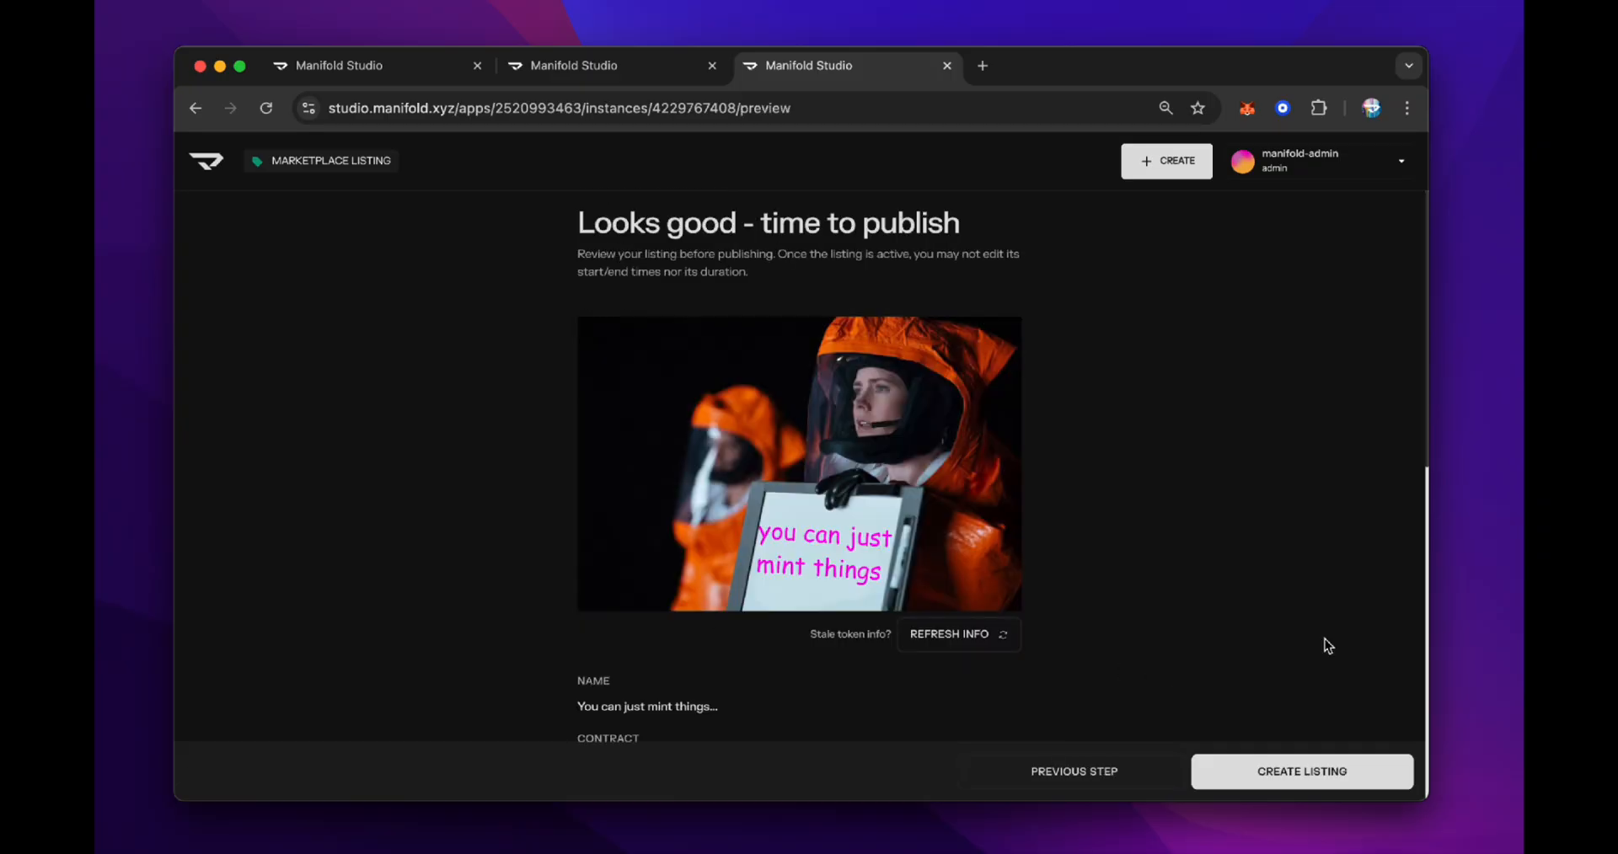
Review the listing preview and create the listing, confirming with subscriber notification enabled
{"action": "scroll", "coordinate": [1324, 646], "scroll_direction": "down", "scroll_amount": 10}
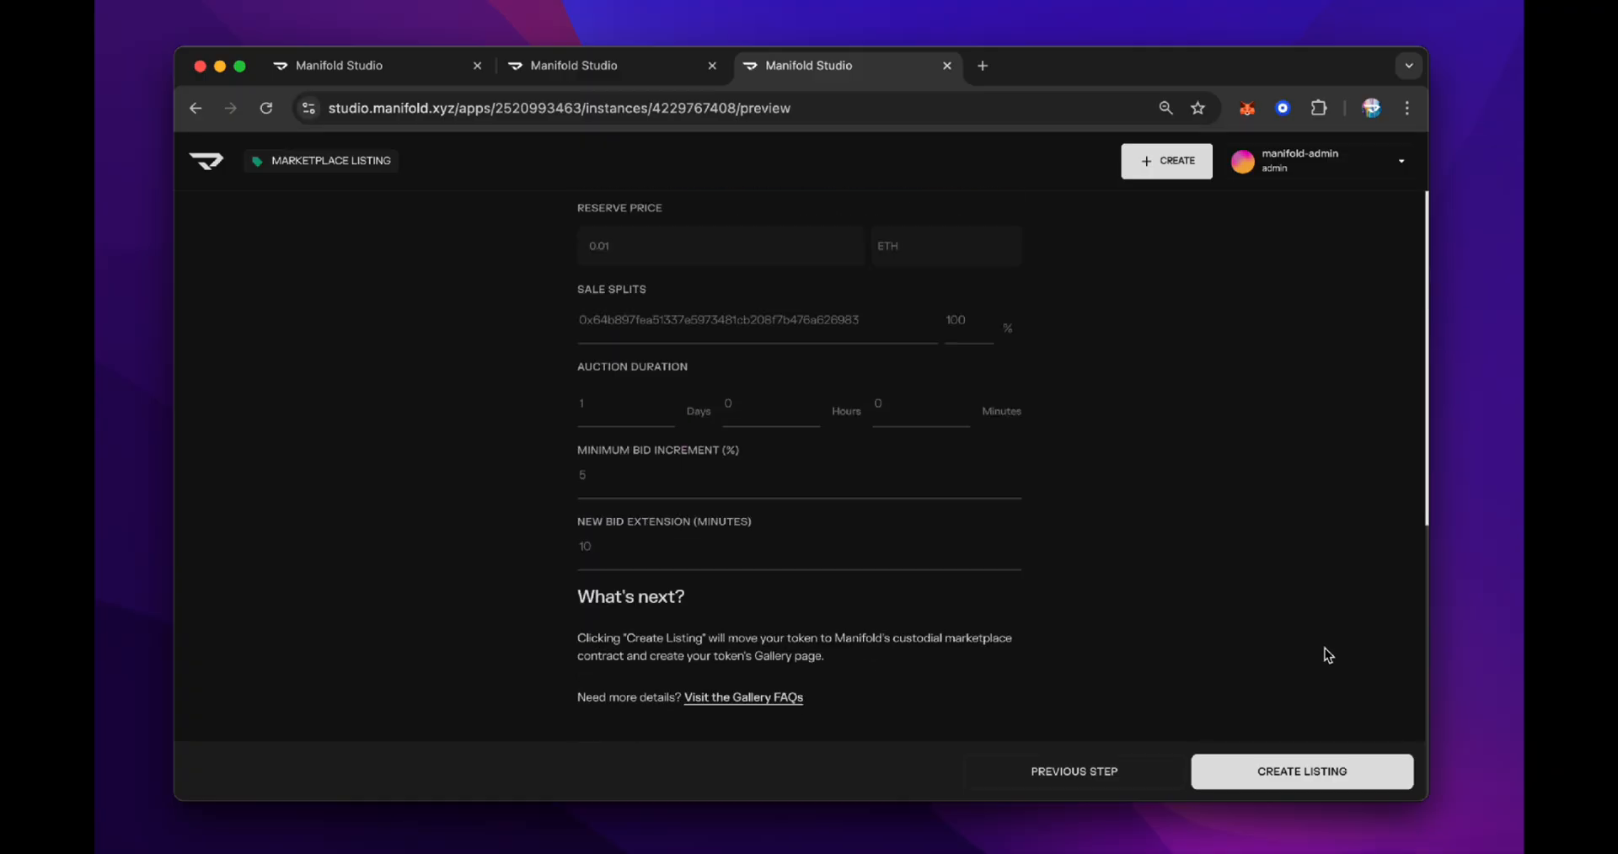
{"action": "scroll", "coordinate": [1325, 649], "scroll_direction": "up", "scroll_amount": 10}
{"action": "left_click", "coordinate": [1331, 762]}
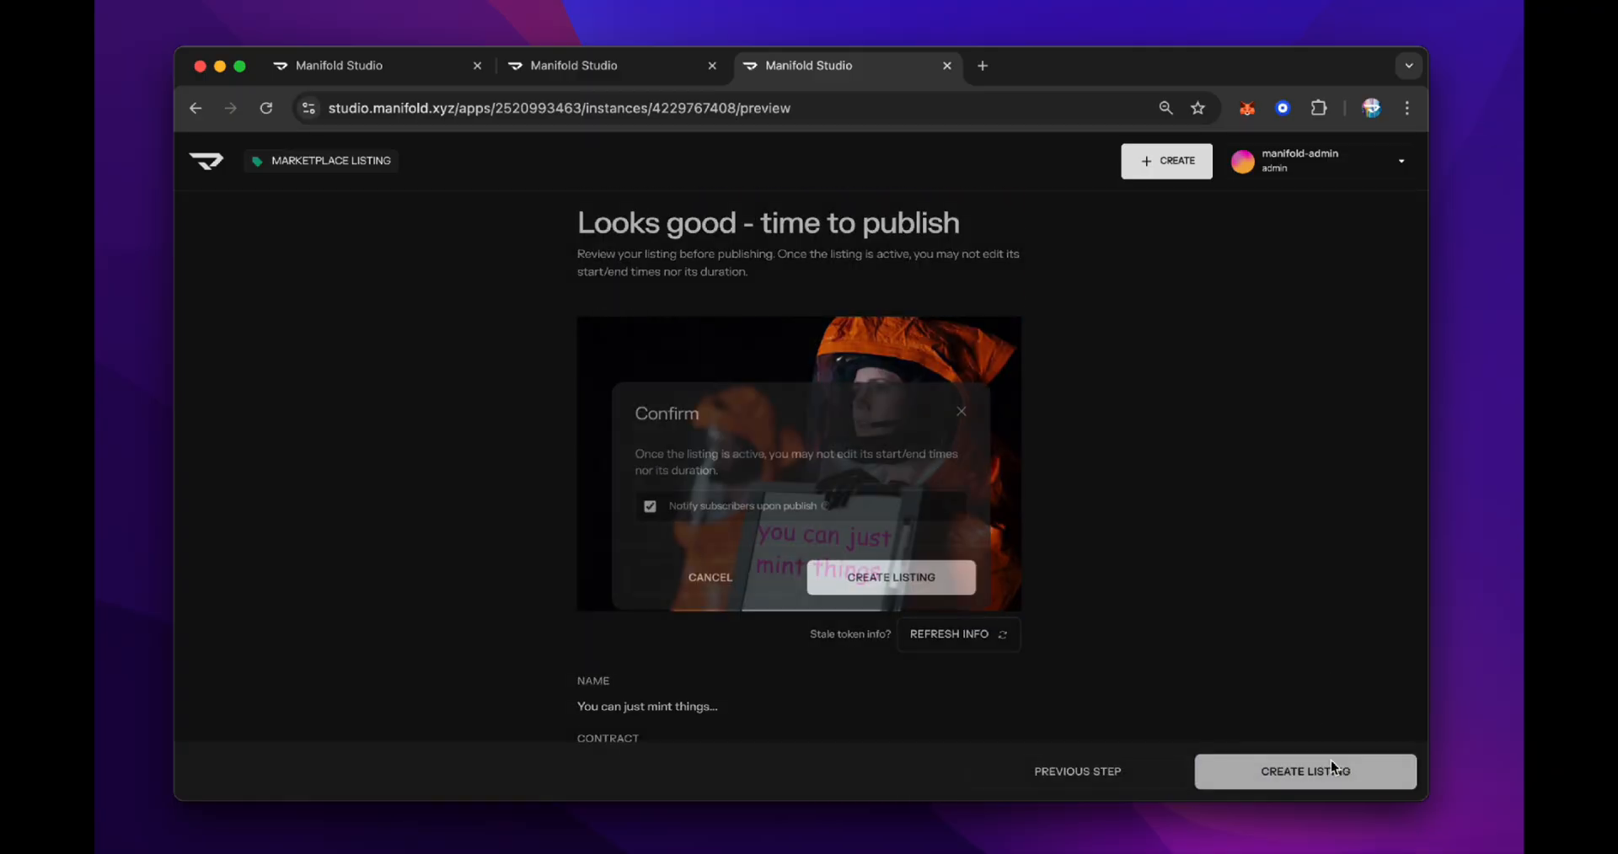
{"action": "left_click", "coordinate": [895, 580]}
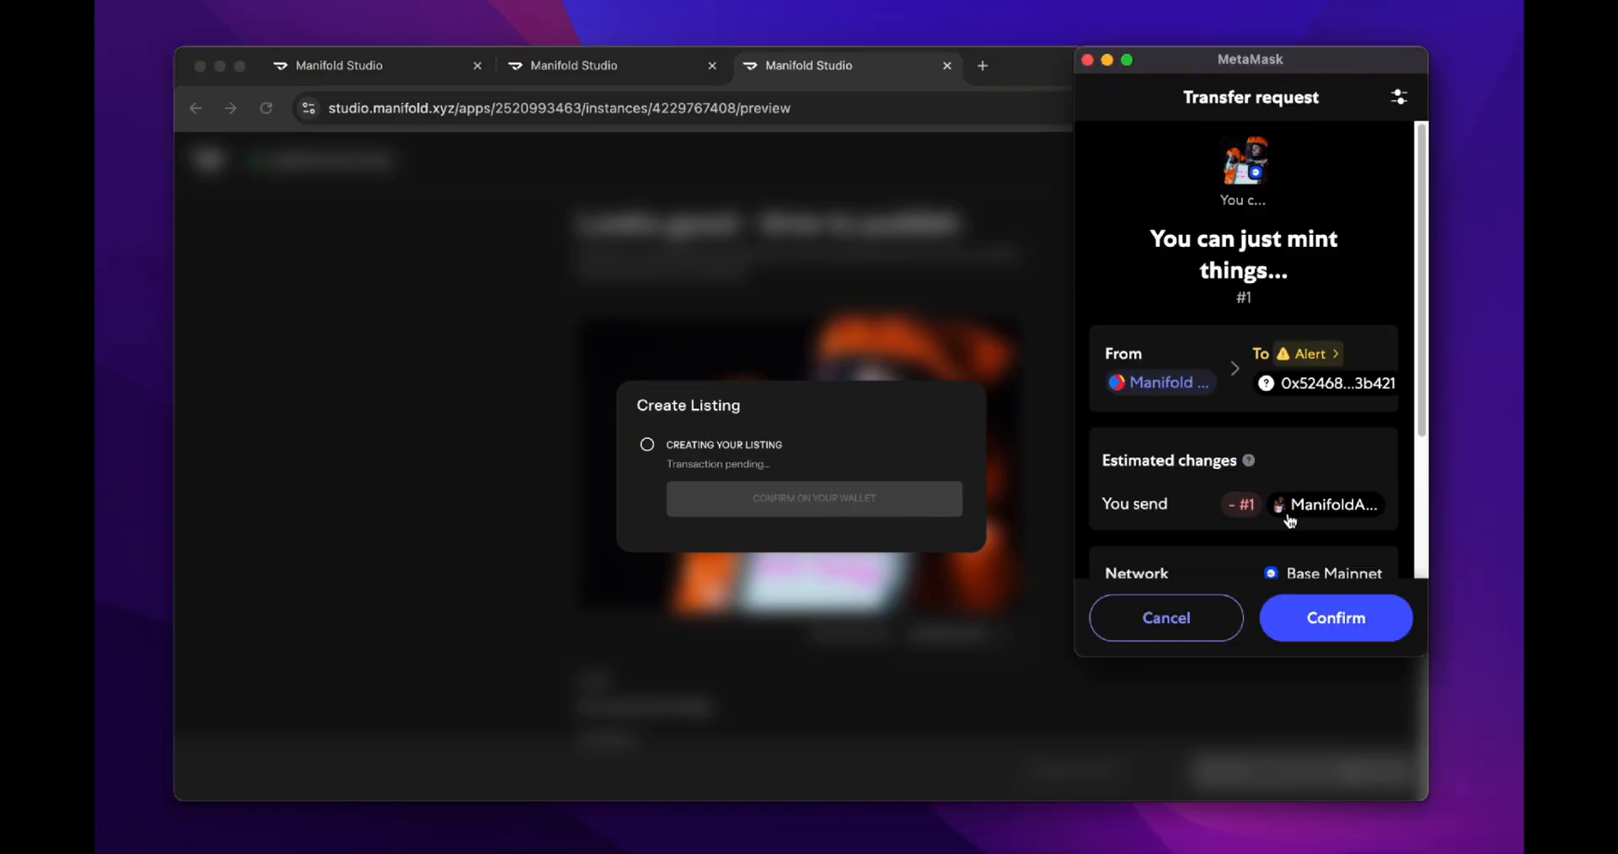
Confirm the token transfer request in MetaMask and go to the listing summary
{"action": "left_click", "coordinate": [1319, 615]}
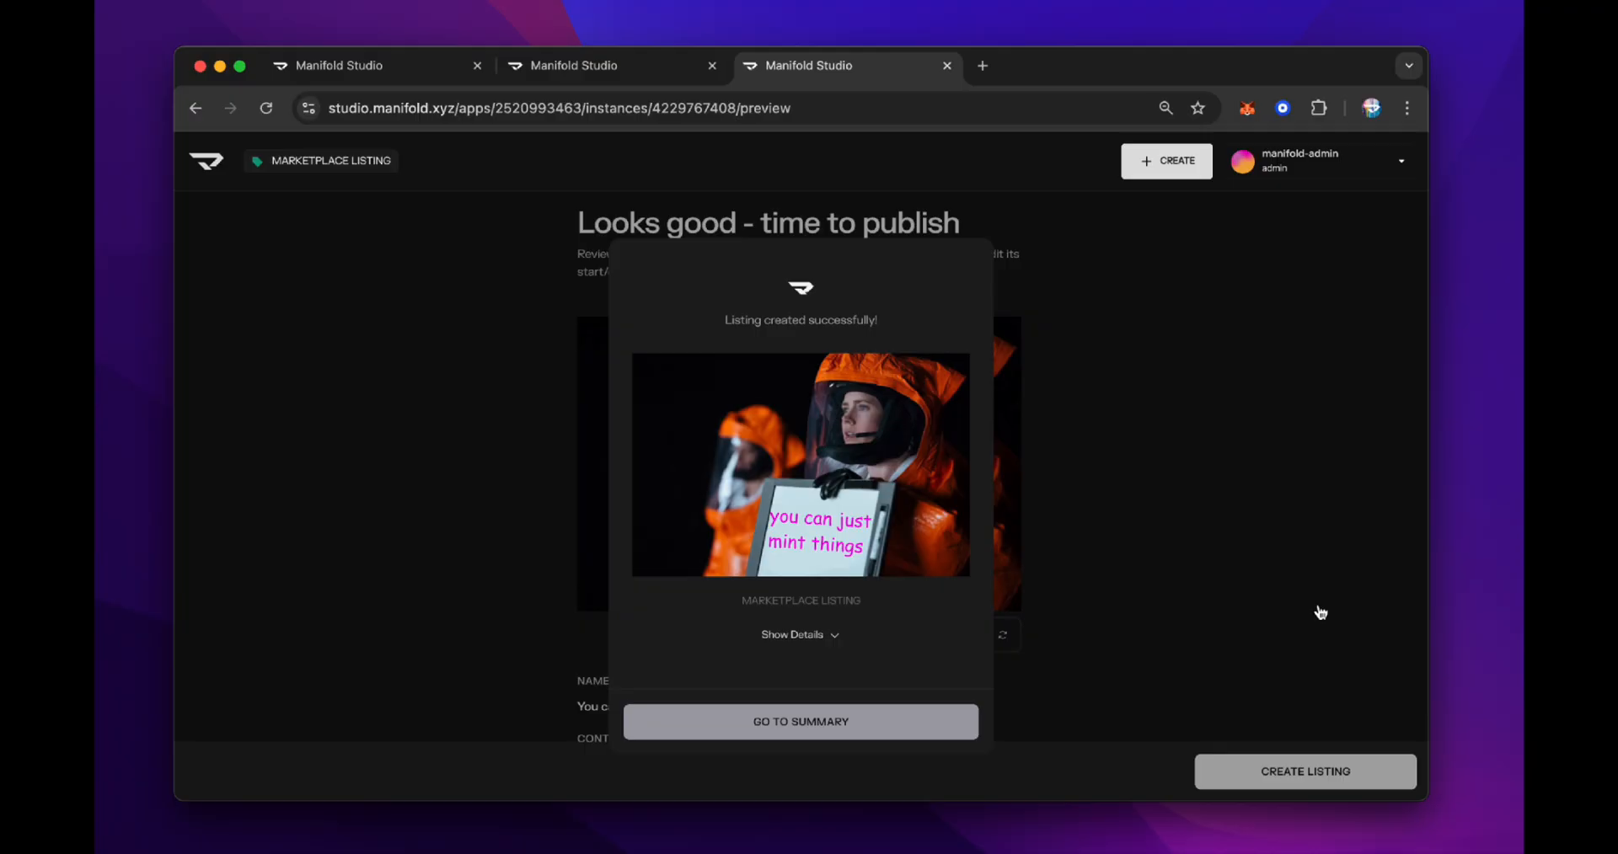
{"action": "left_click", "coordinate": [887, 721]}
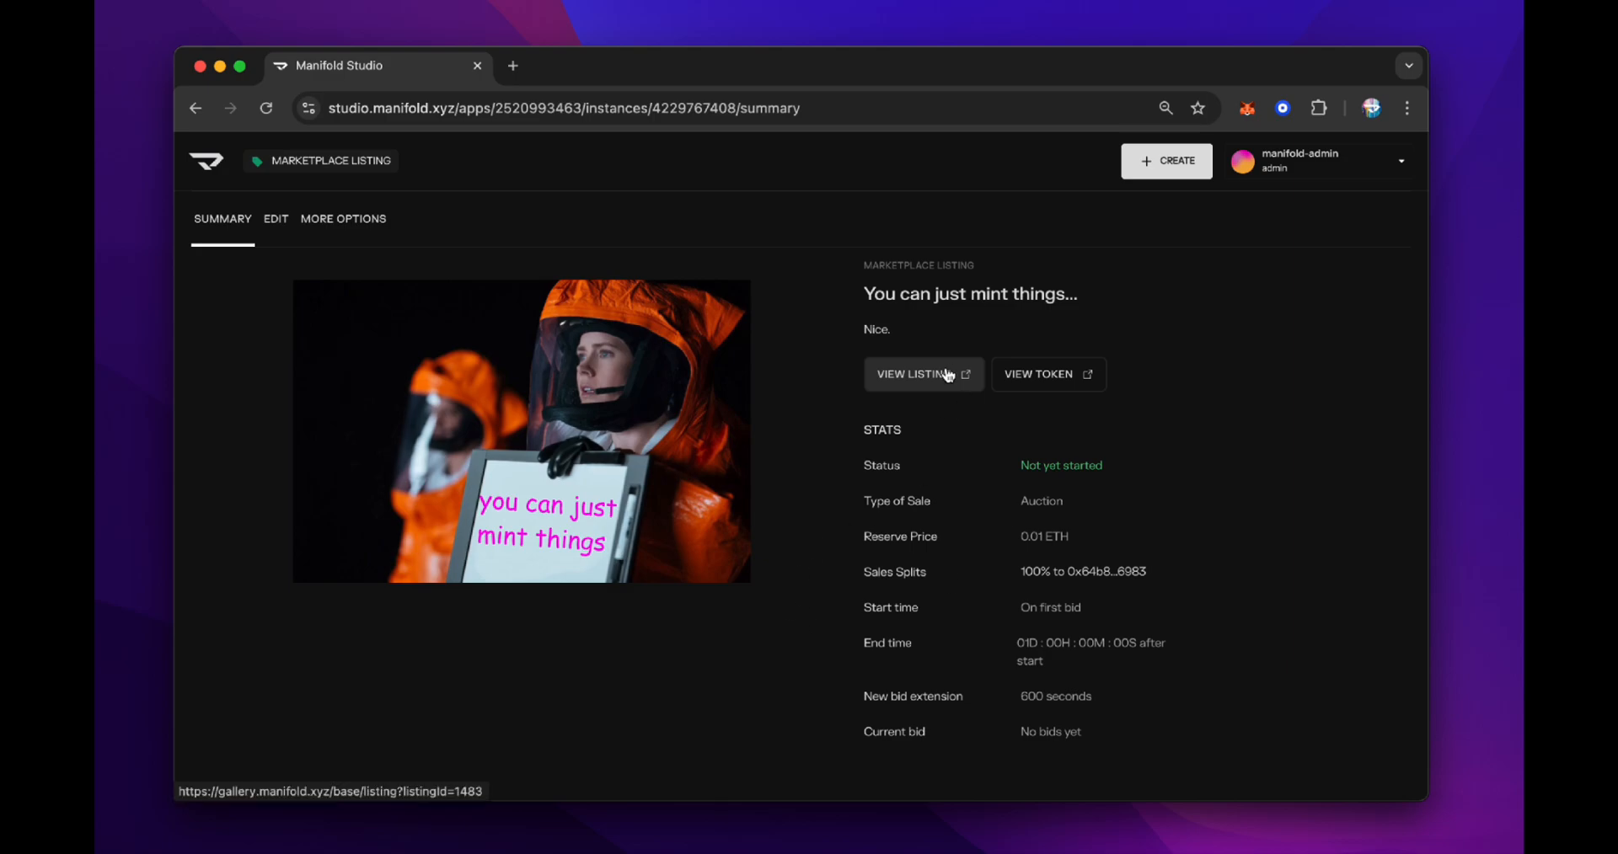
Open the live listing page on the Manifold gallery and look over it
{"action": "left_click", "coordinate": [920, 379]}
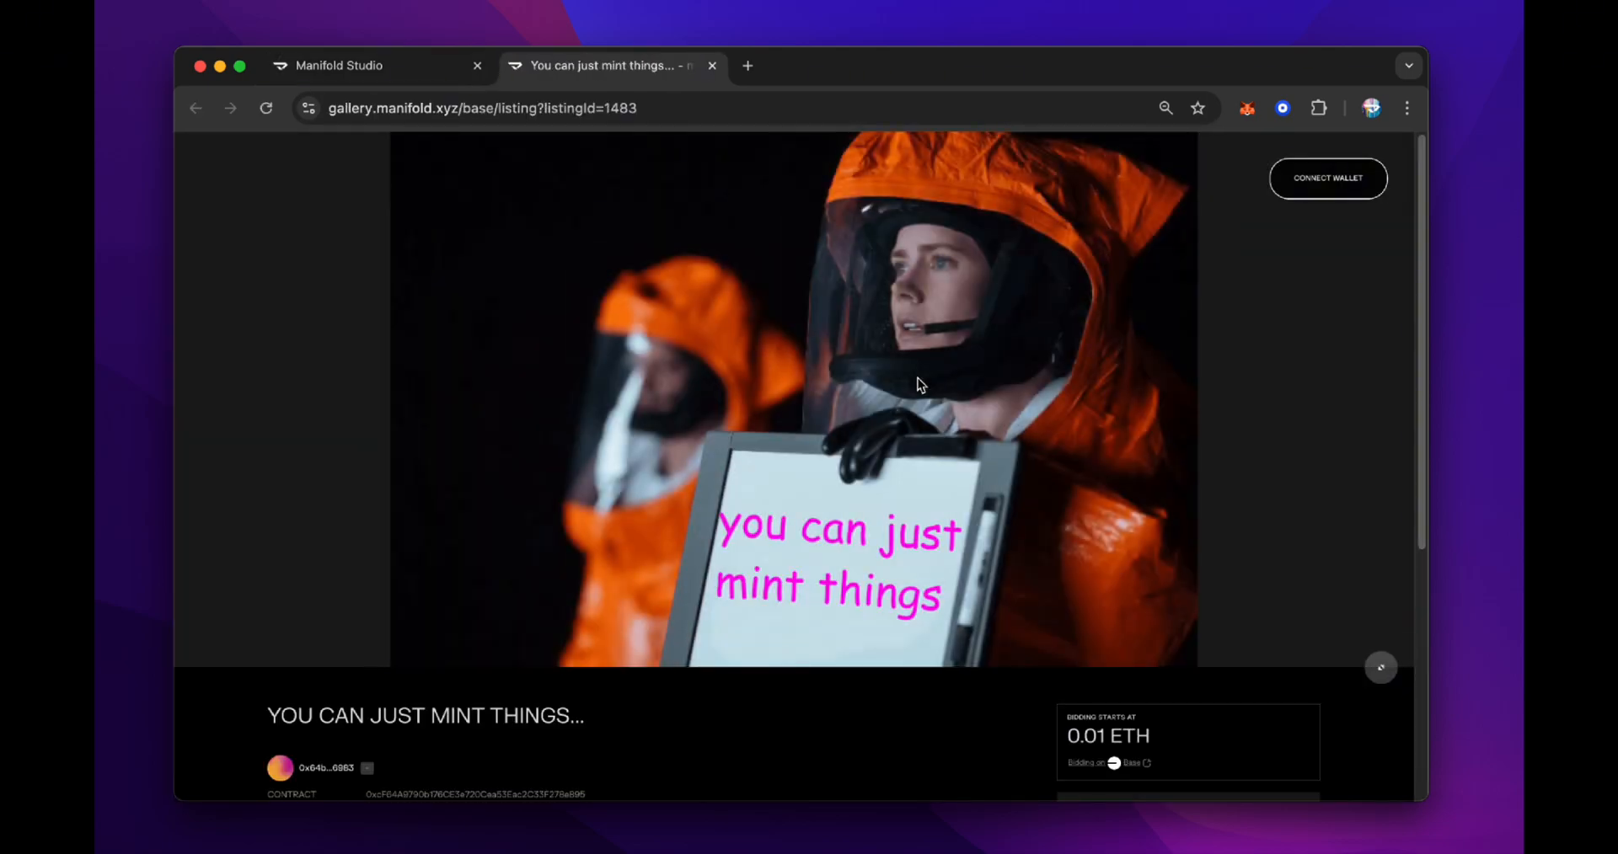
{"action": "scroll", "coordinate": [915, 384], "scroll_direction": "down", "scroll_amount": 5}
{"action": "scroll", "coordinate": [915, 385], "scroll_direction": "up", "scroll_amount": 5}
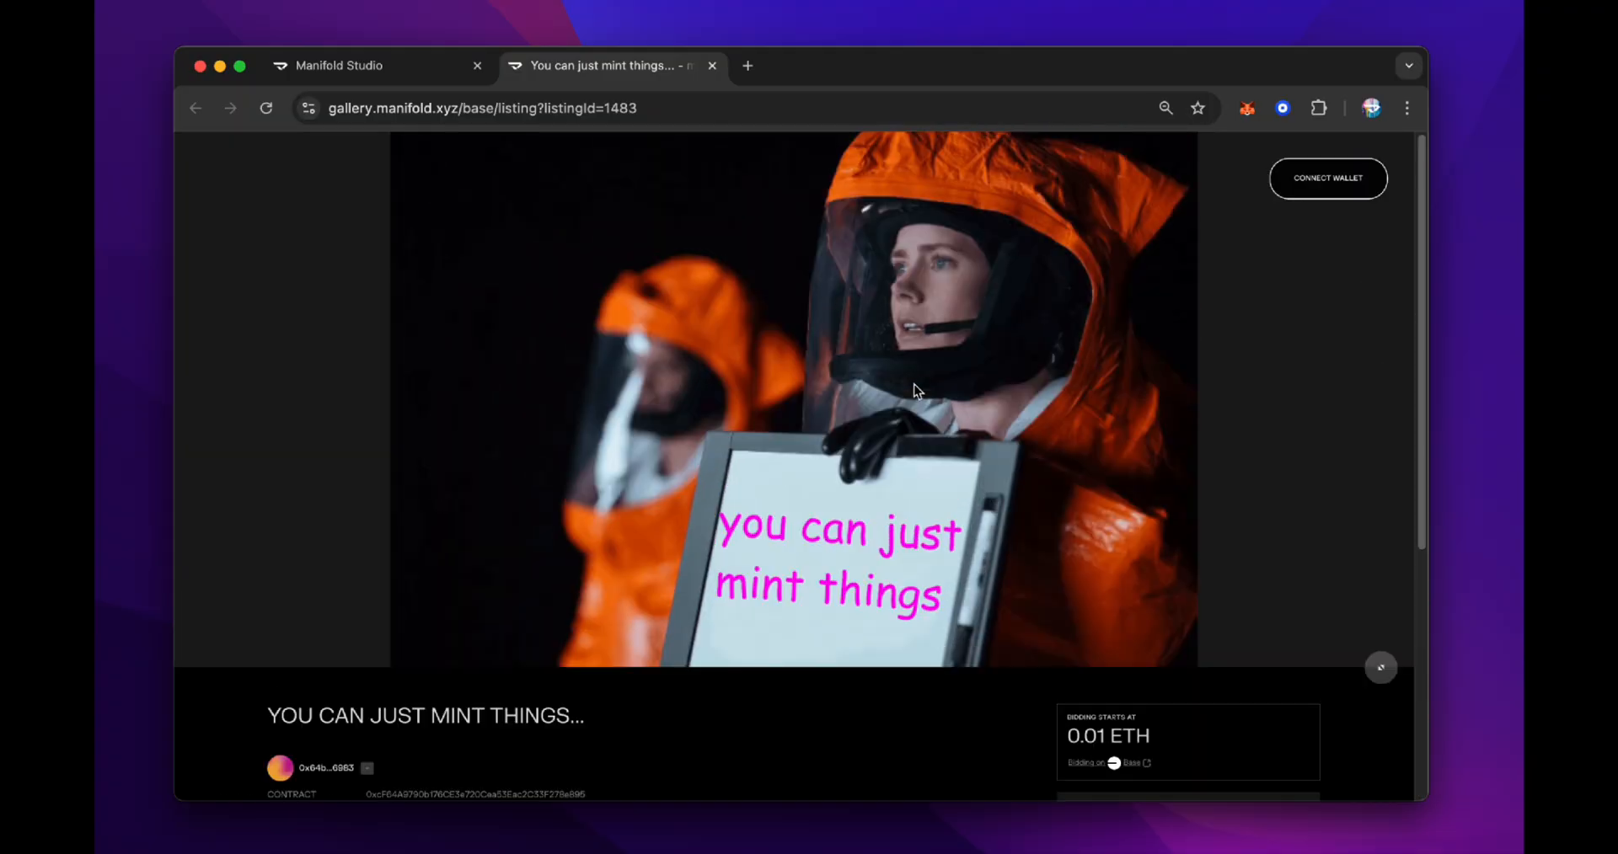